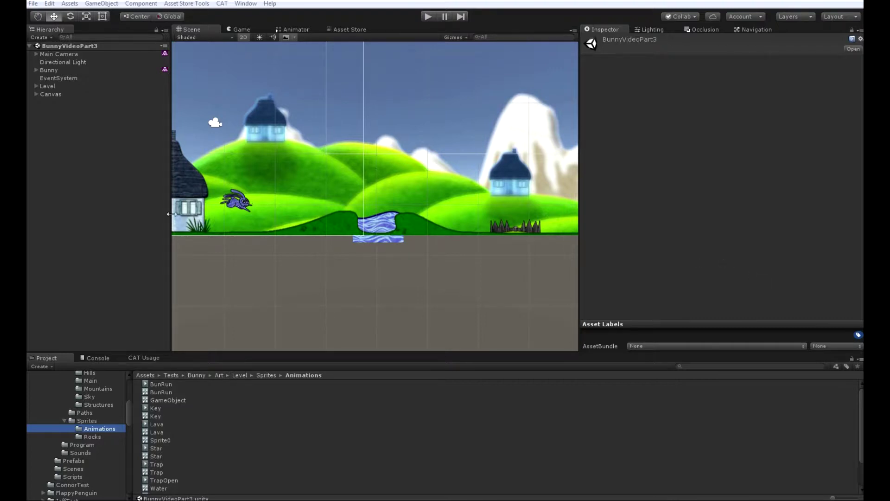
# Step: Create an empty child object named Star under Goodies in the Level group
pyautogui.click(36, 86)
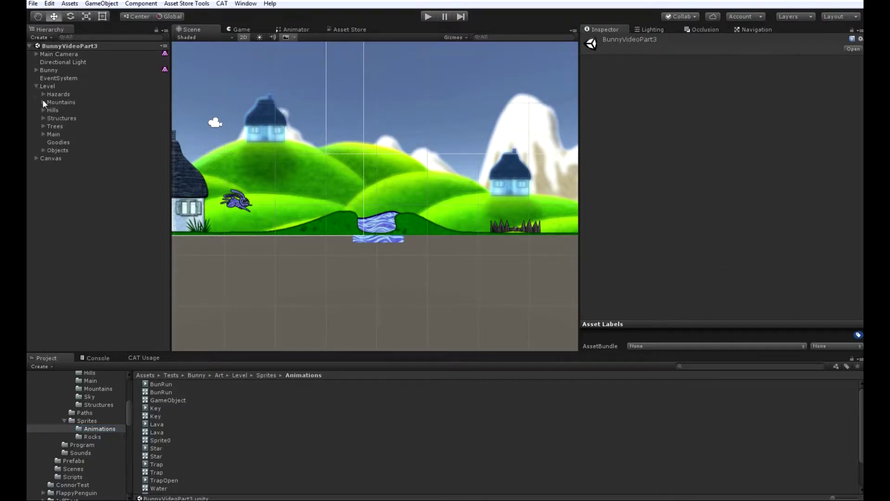
pyautogui.click(59, 142)
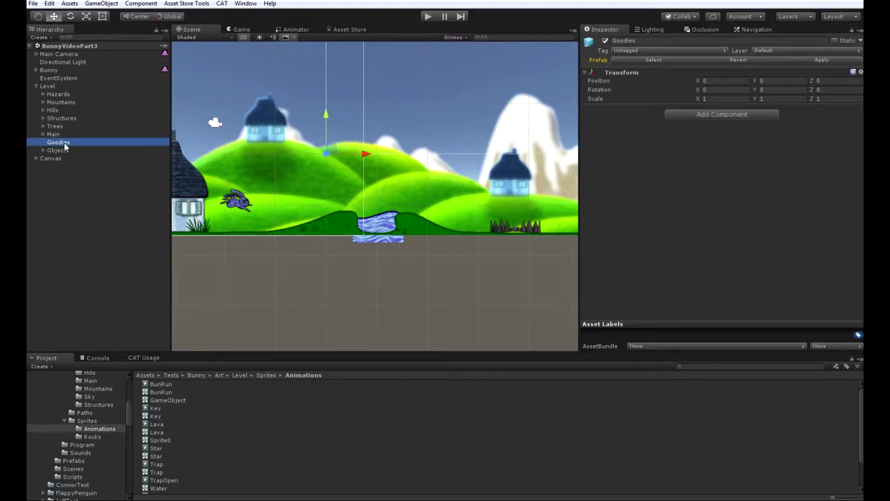
pyautogui.rightClick(64, 143)
pyautogui.click(113, 228)
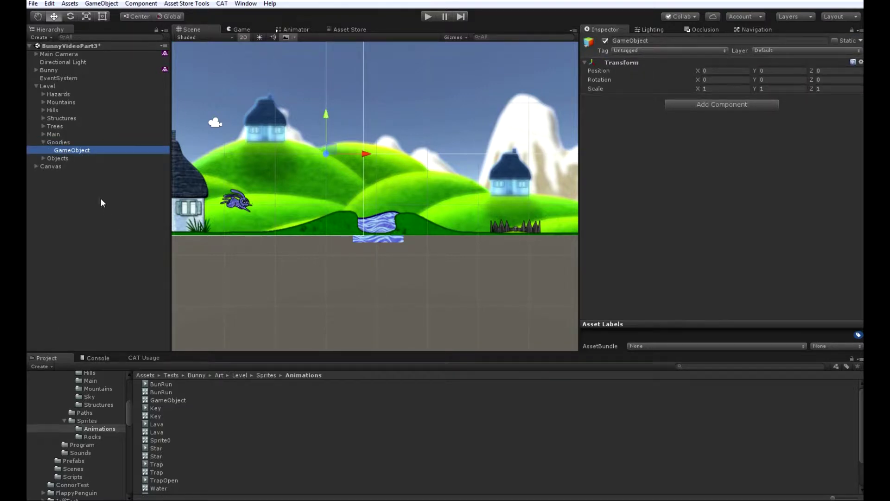
pyautogui.click(80, 151)
pyautogui.write('Star')
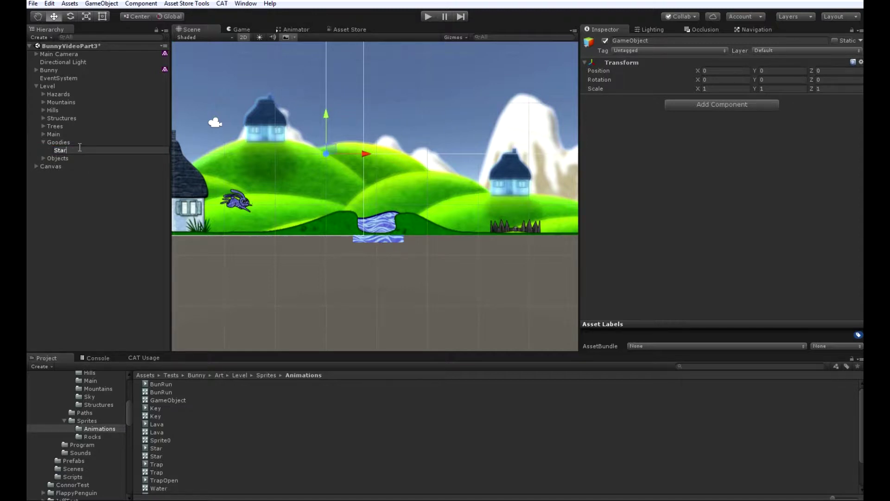
pyautogui.press('Return')
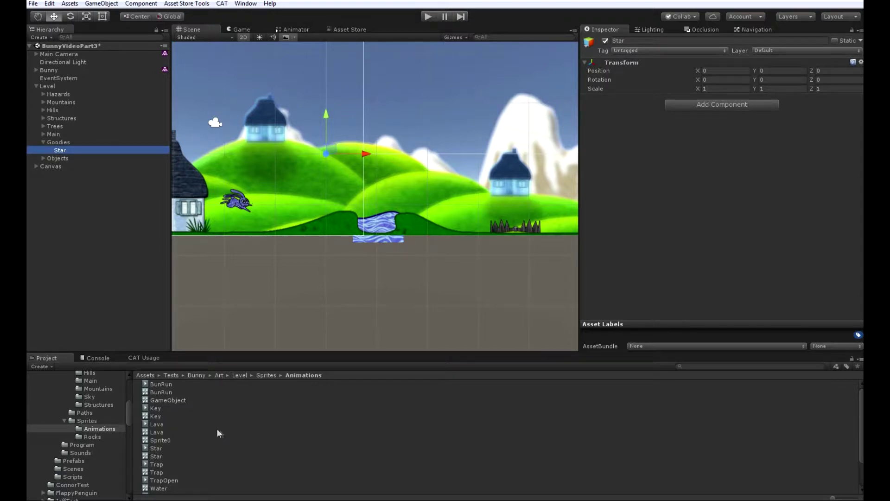
# Step: Attach the Star animation controller from the Animations folder to the Star object and add a Sprite Renderer component
pyautogui.scroll(-3, 217, 429)
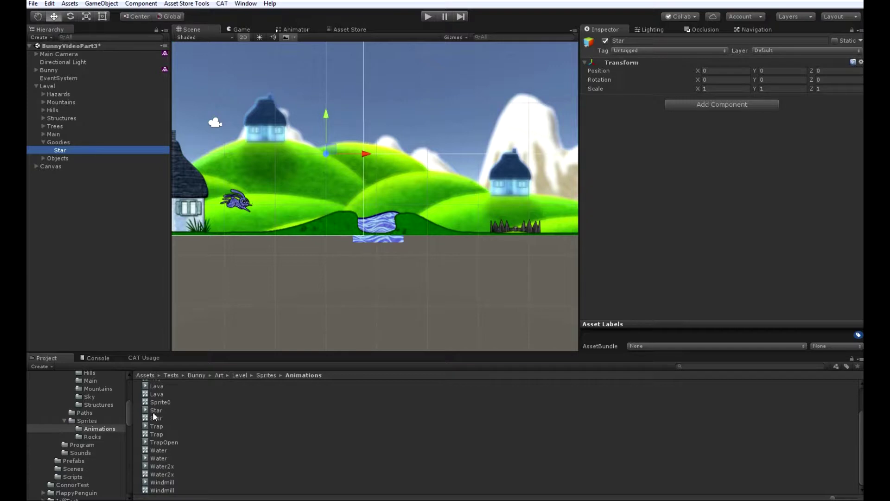
pyautogui.moveTo(153, 416); pyautogui.dragTo(706, 183)
pyautogui.click(708, 188)
pyautogui.write('Sprite')
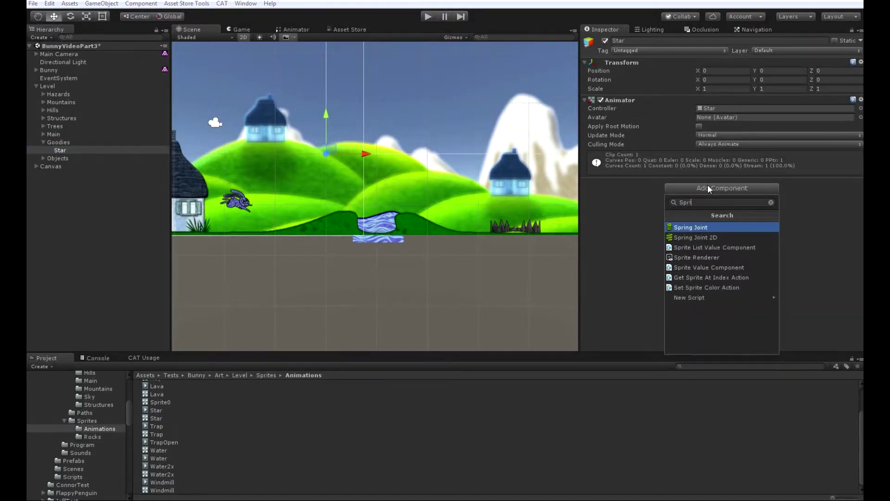
pyautogui.press('Down')
pyautogui.press('Return')
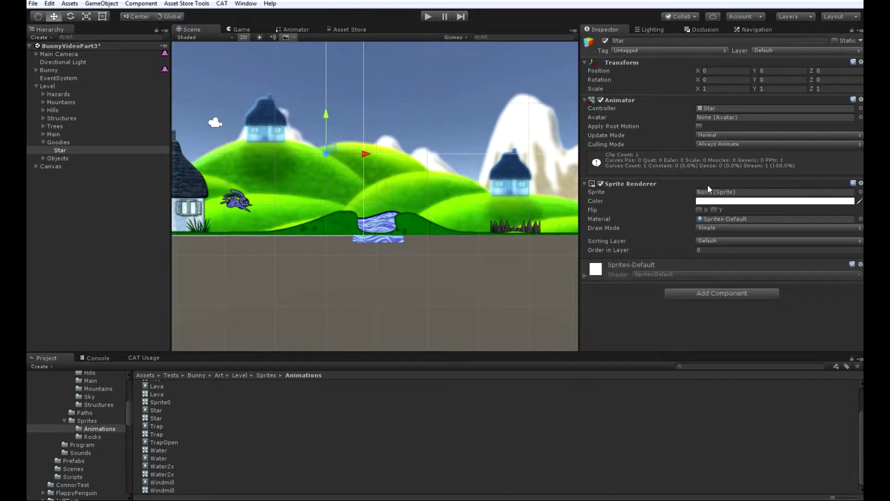
# Step: Add a Box Collider 2D component to the Star object
pyautogui.click(710, 291)
pyautogui.write('Box')
pyautogui.press('Down')
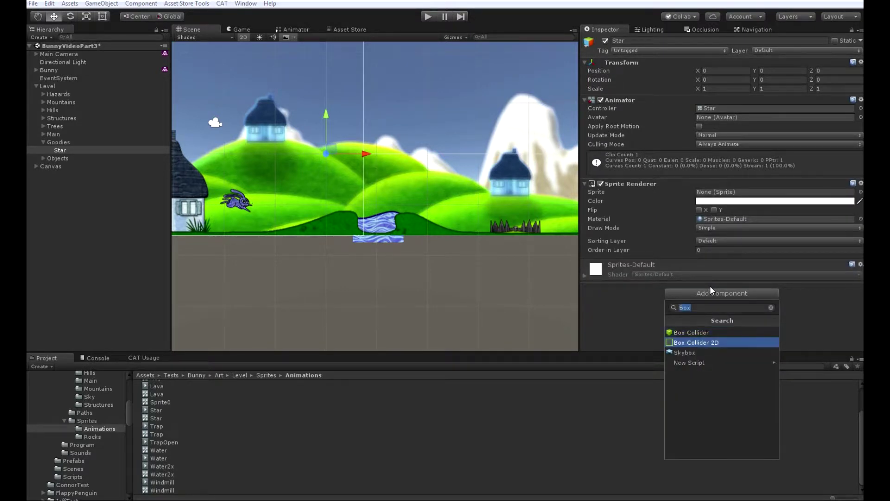
pyautogui.press('Return')
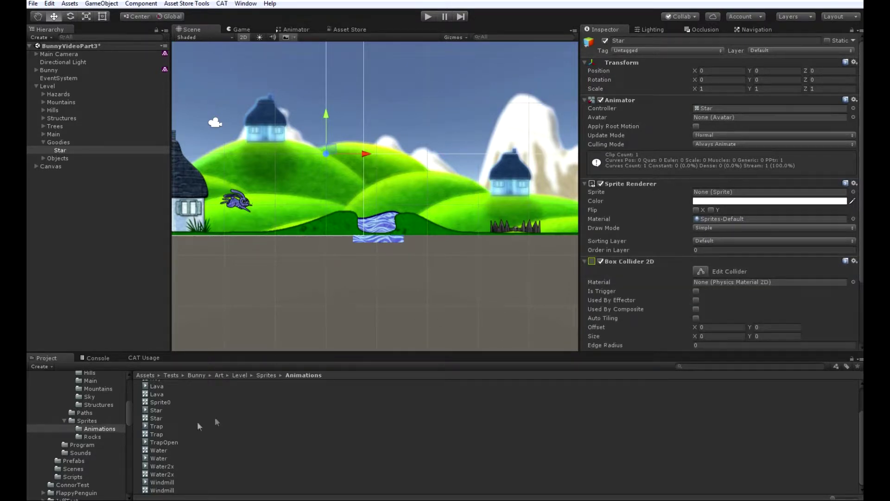
# Step: Assign the anim_star_0 sprite to the Star's Sprite Renderer and set its Order in Layer to 2
pyautogui.click(87, 420)
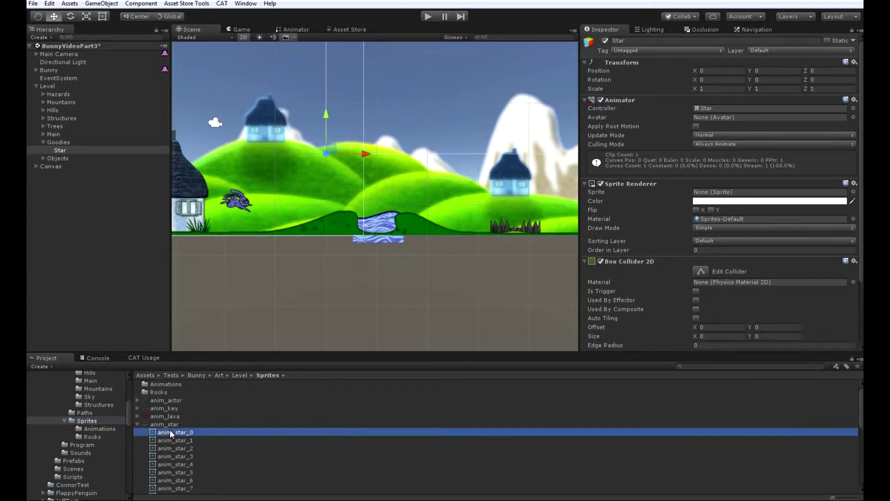
pyautogui.moveTo(169, 432); pyautogui.dragTo(727, 192)
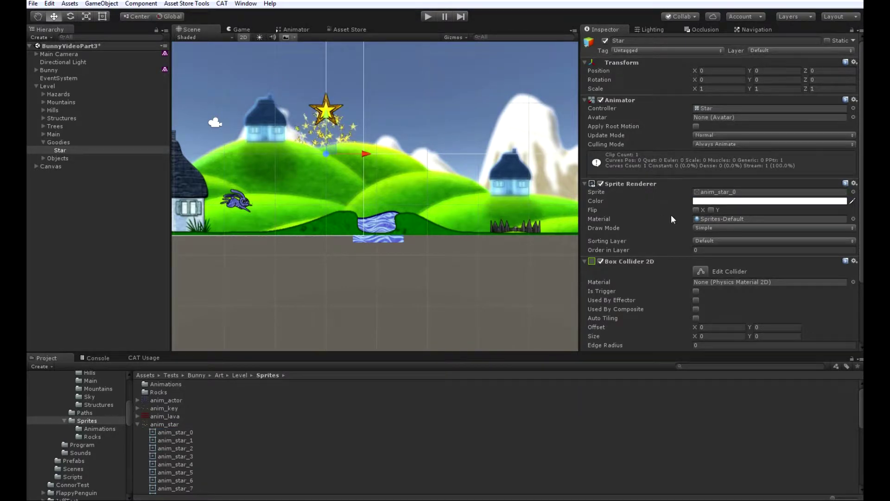
pyautogui.scroll(-3, 672, 216)
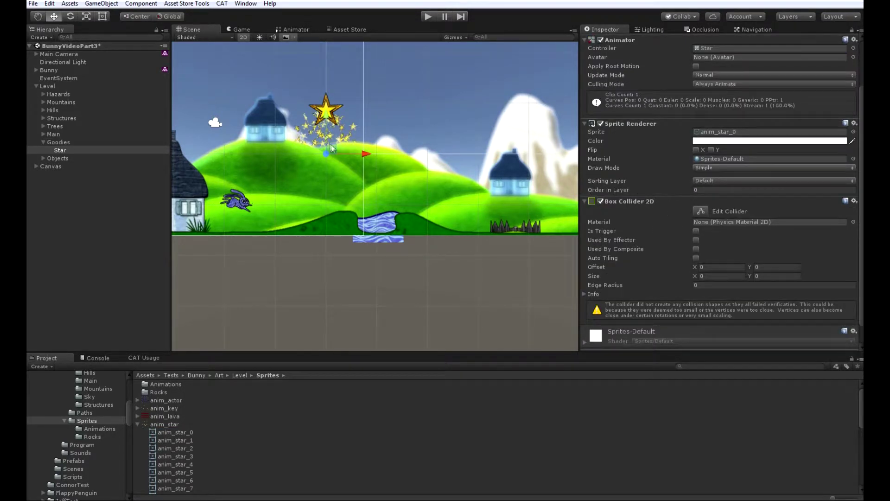
pyautogui.click(639, 190)
pyautogui.write('2')
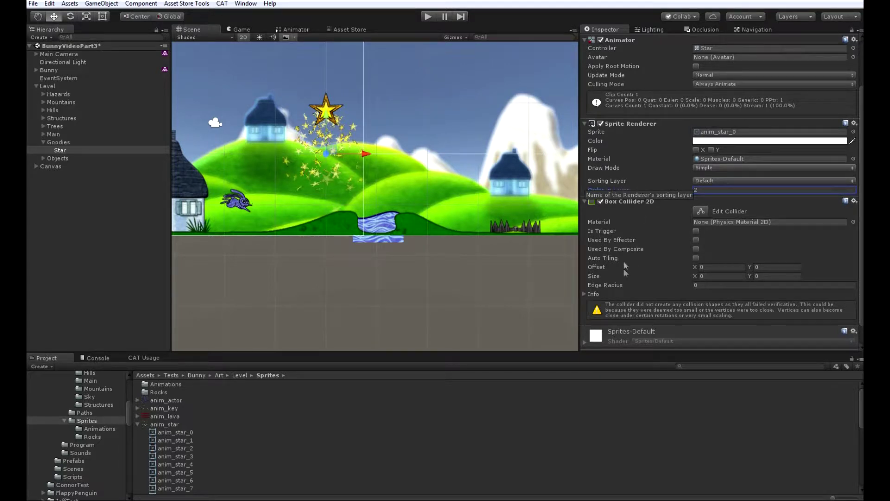
# Step: Make the Star's box collider a trigger with Y offset 0.9 and size 0.6 by 0.64
pyautogui.click(695, 231)
pyautogui.click(719, 268)
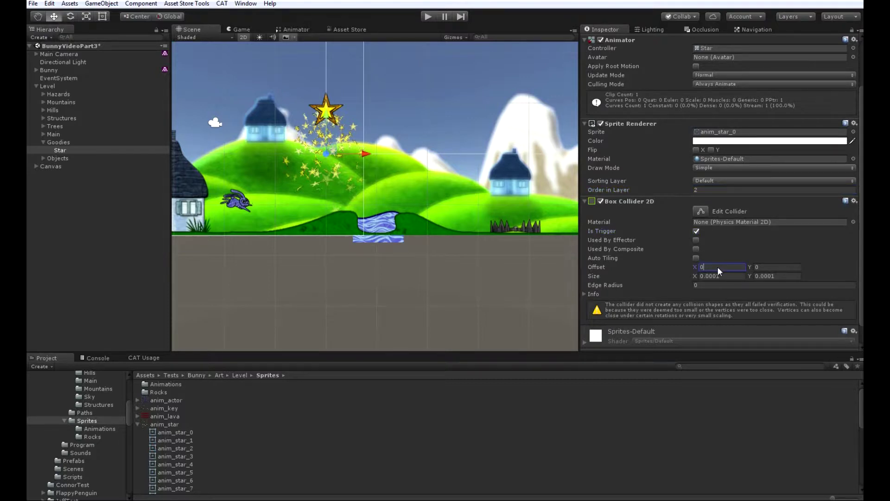
pyautogui.press('Tab')
pyautogui.write('0.9')
pyautogui.press('Tab')
pyautogui.press('Tab')
pyautogui.write('03')
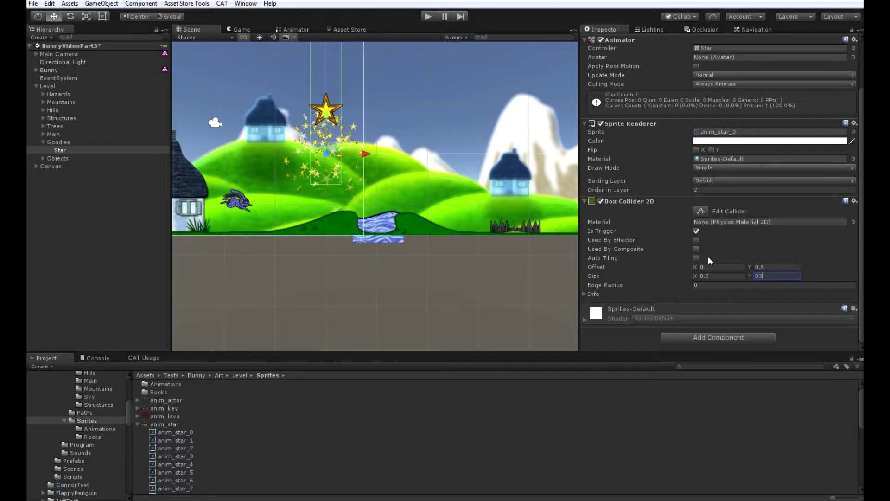
pyautogui.press('BackSpace')
pyautogui.write('.64')
# Step: Scale the Star object to 0.5 on the X, Y and Z axes
pyautogui.scroll(3, 649, 190)
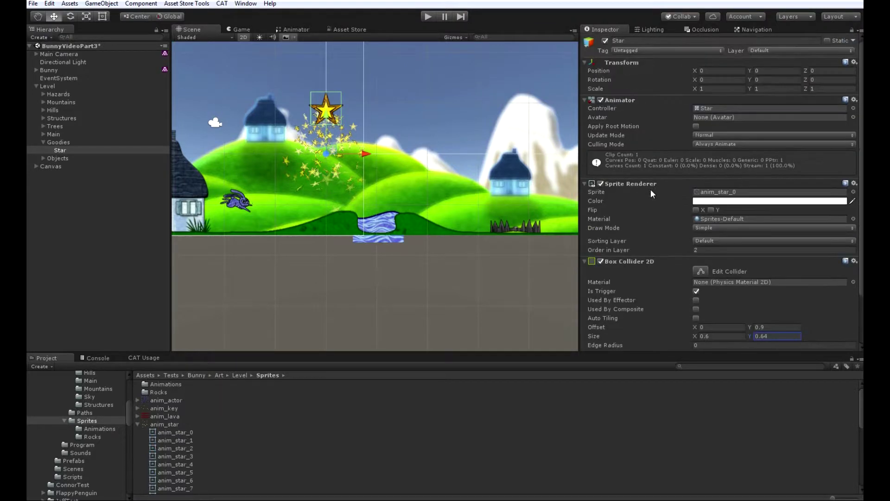
pyautogui.moveTo(721, 89); pyautogui.dragTo(674, 87)
pyautogui.write('0.5')
pyautogui.press('Tab')
pyautogui.write('0.5')
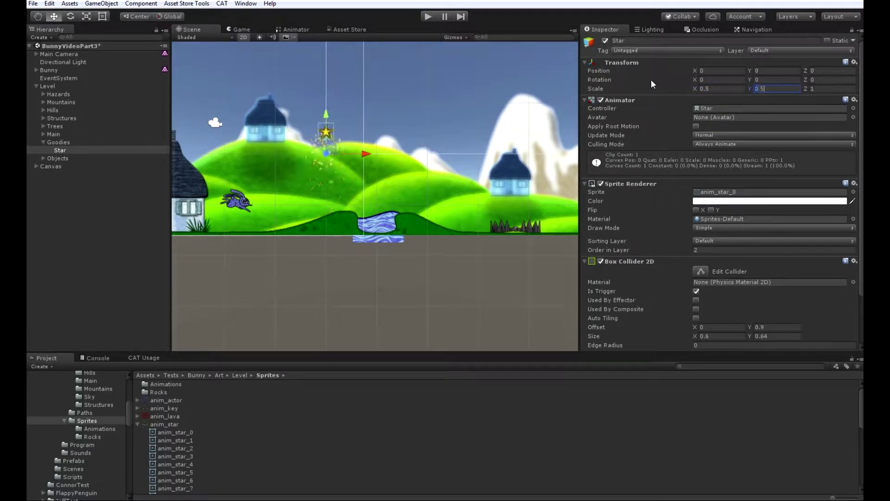
pyautogui.press('Tab')
pyautogui.write('0.5')
# Step: Add a State Machine component to the Star object
pyautogui.scroll(-3, 628, 257)
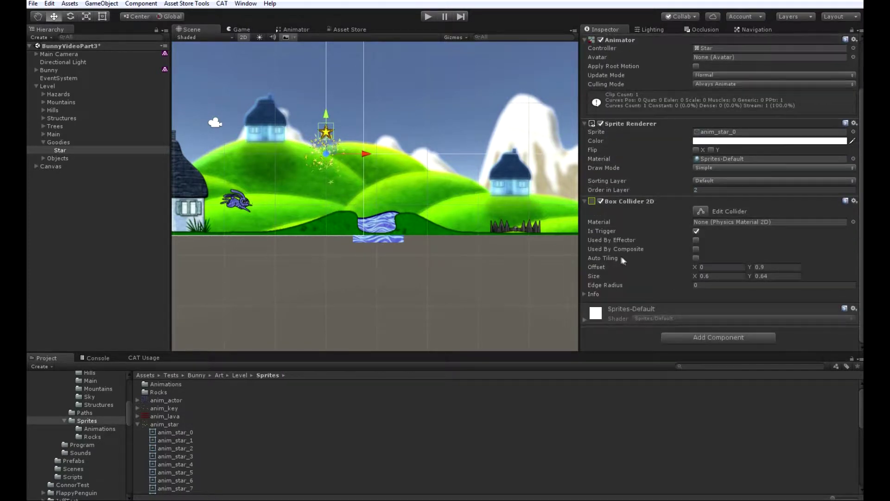
pyautogui.click(682, 340)
pyautogui.write('St')
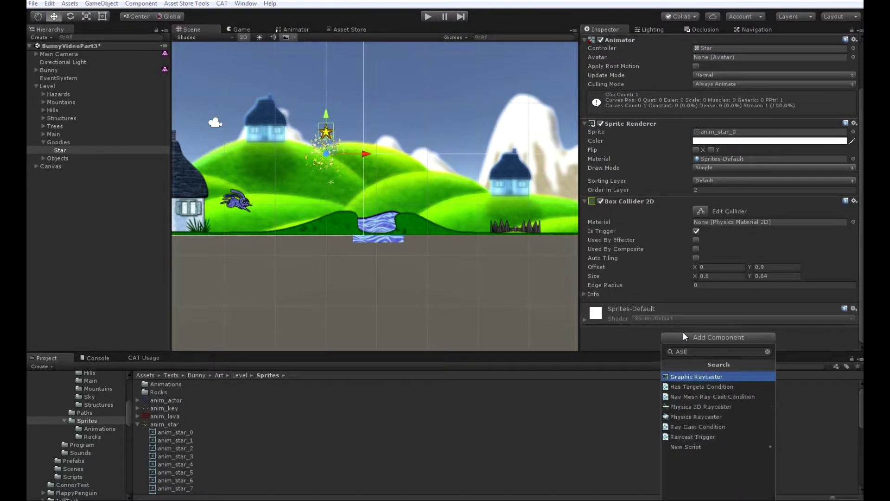
pyautogui.write('ate')
pyautogui.press('Return')
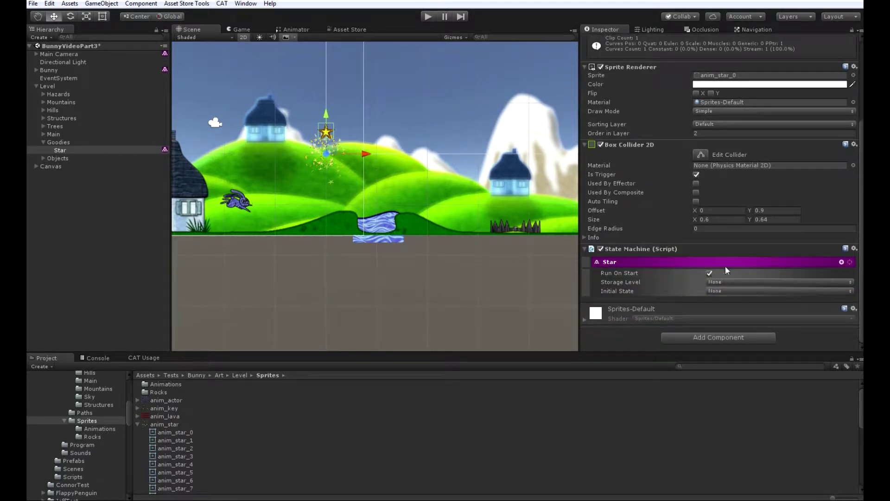
# Step: Add two new states to the Star's state machine
pyautogui.click(842, 262)
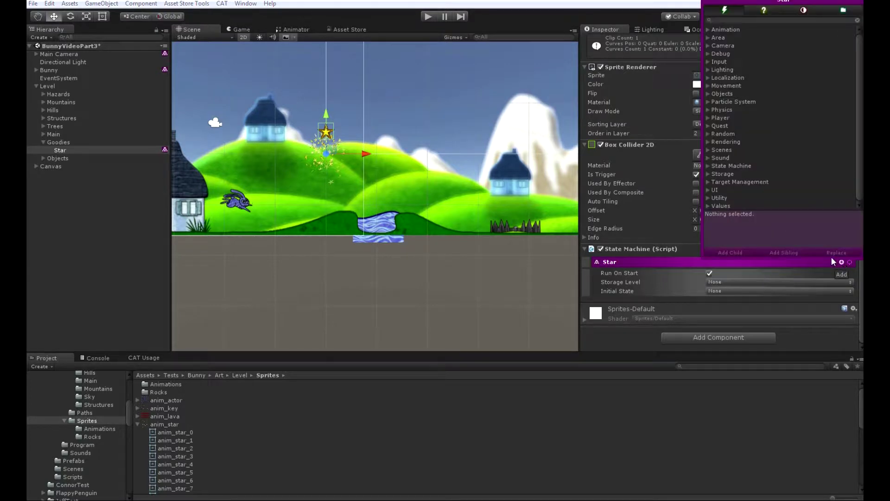
pyautogui.click(687, 282)
pyautogui.click(850, 262)
pyautogui.moveTo(793, 273)
pyautogui.click(746, 267)
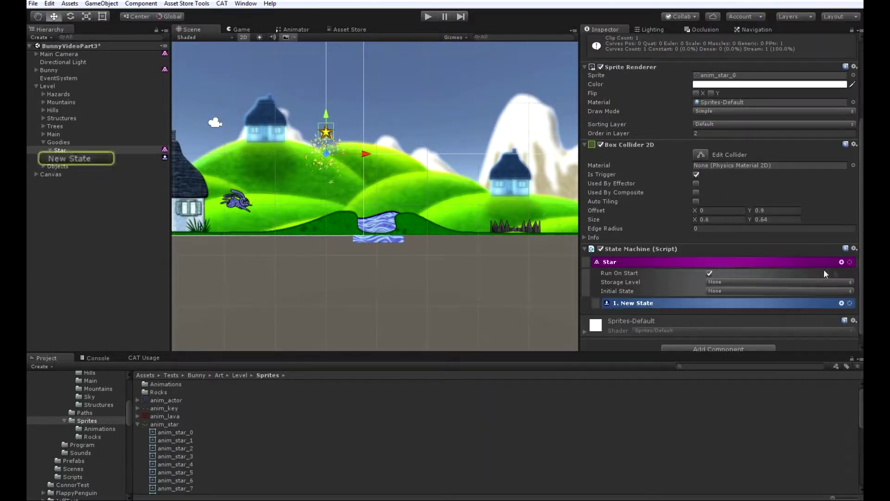
pyautogui.click(856, 264)
pyautogui.moveTo(819, 269)
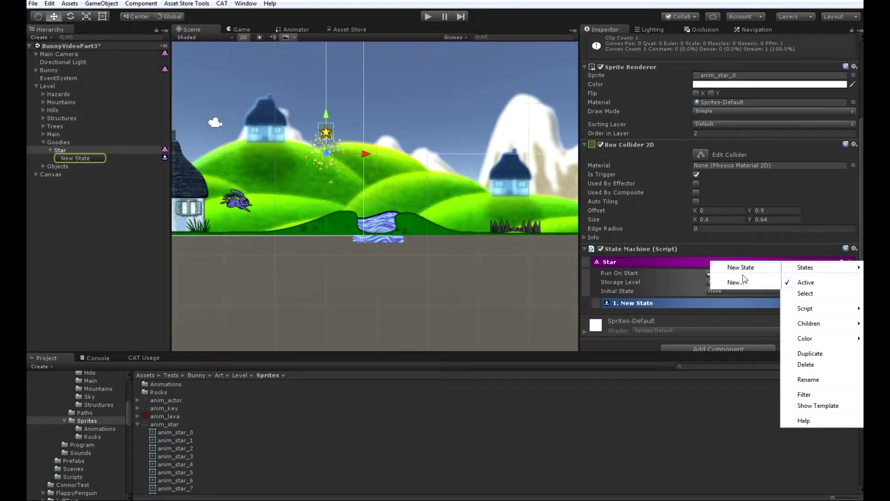
pyautogui.click(736, 282)
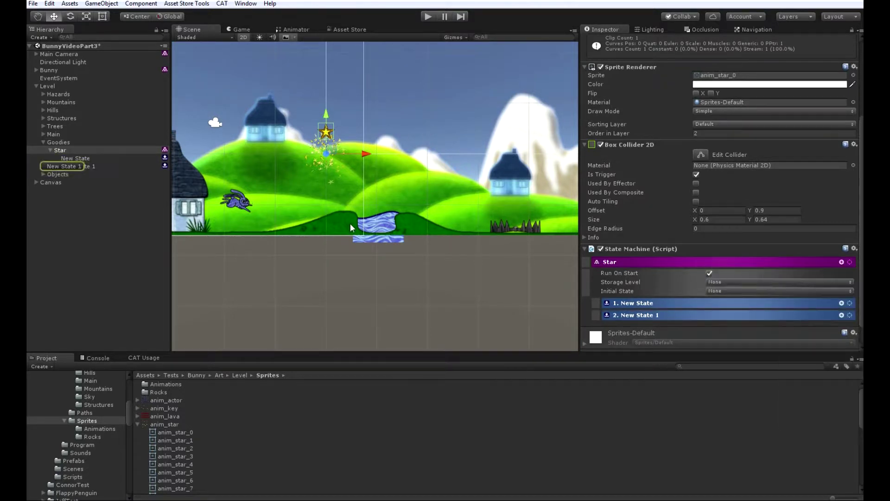
# Step: Rename the Star's first state Default and its second state Collected
pyautogui.click(91, 159)
pyautogui.press('F2')
pyautogui.write('Default')
pyautogui.press('Return')
pyautogui.click(119, 166)
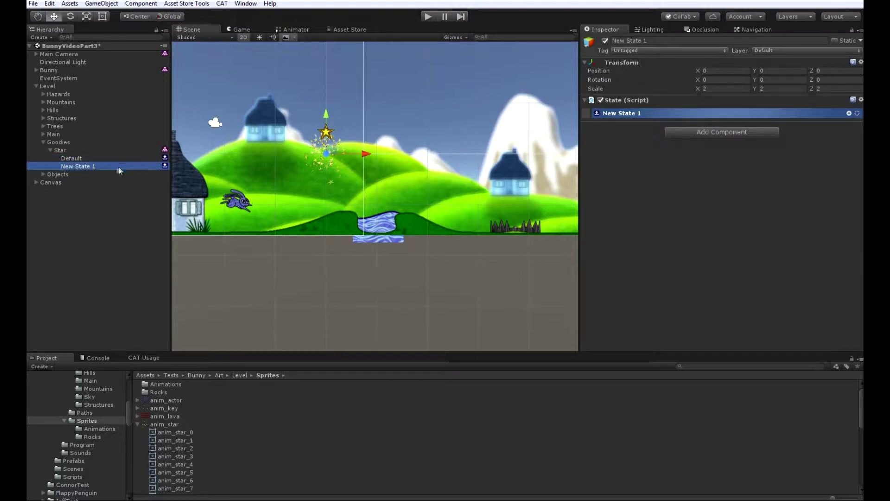
pyautogui.press('F2')
pyautogui.write('Collected')
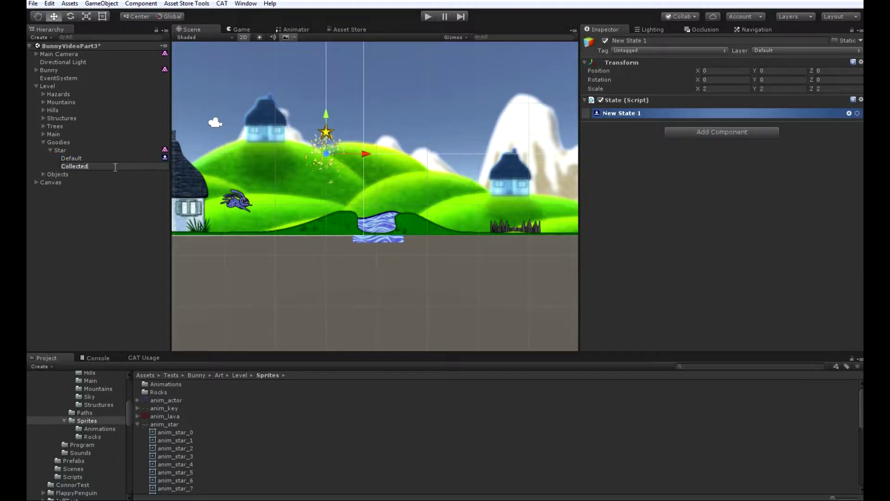
pyautogui.press('Return')
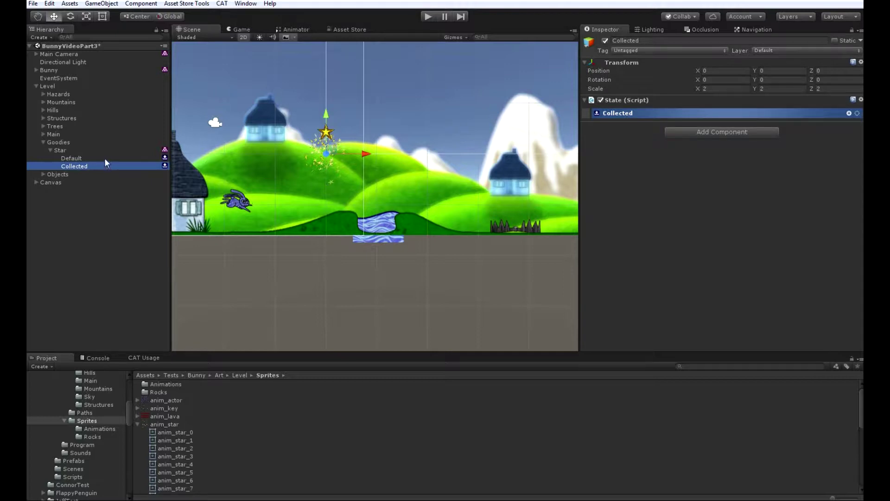
# Step: Add a spatial Collision Trigger to the Star's Default state
pyautogui.click(105, 158)
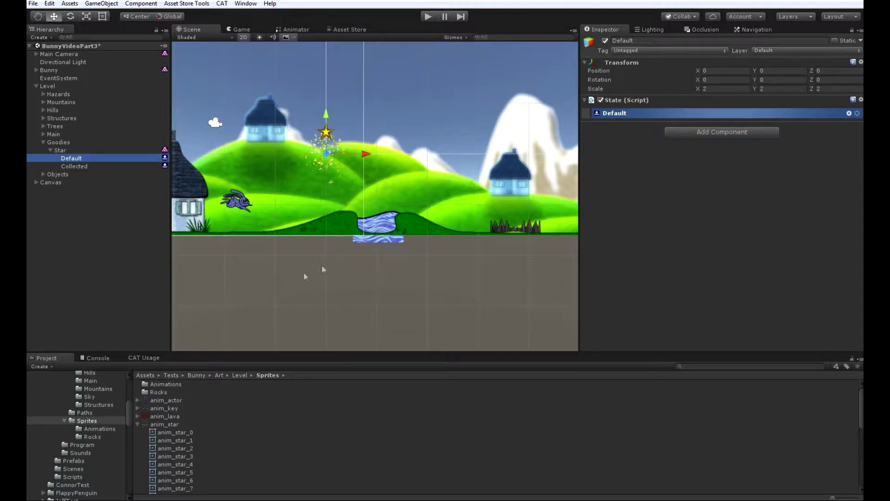
pyautogui.click(849, 113)
pyautogui.click(812, 132)
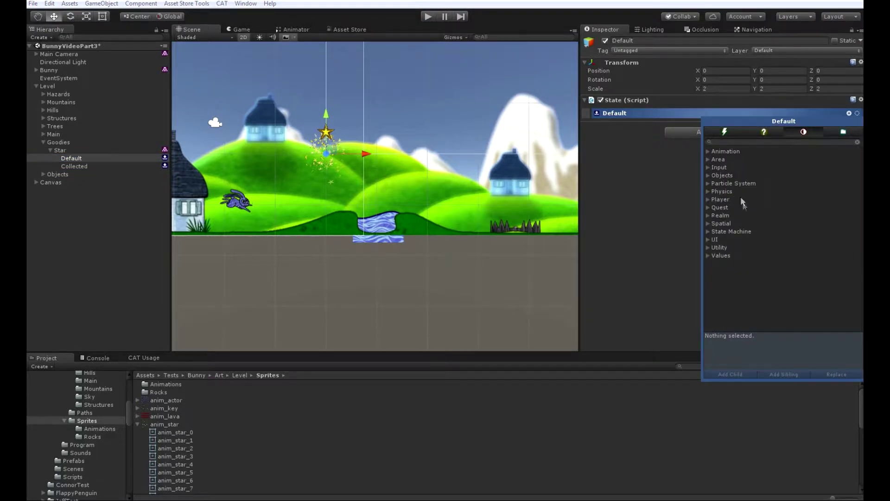
pyautogui.click(699, 231)
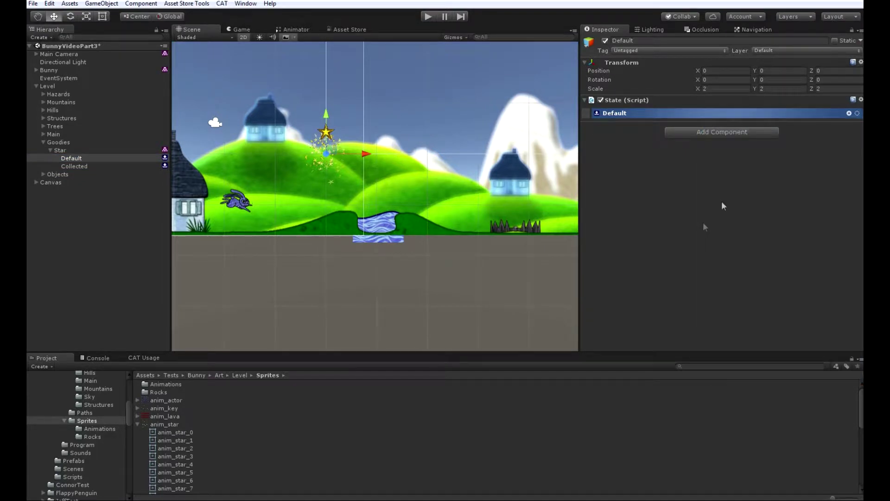
pyautogui.click(849, 113)
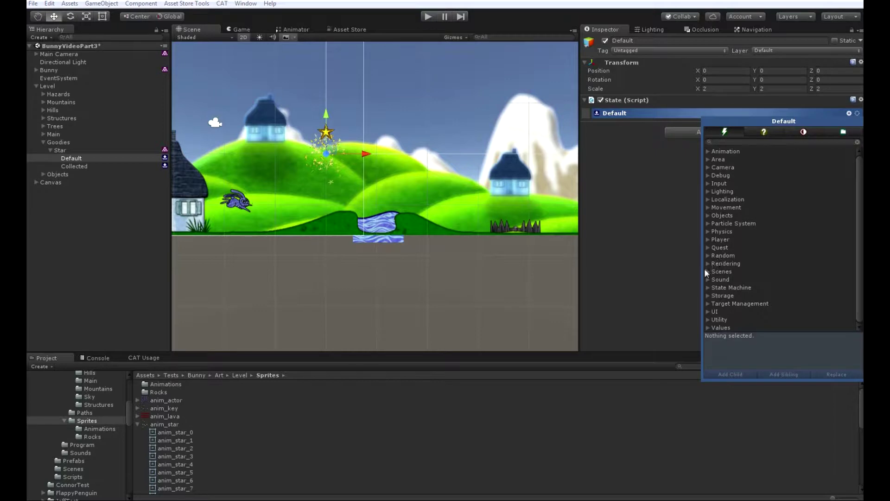
pyautogui.click(791, 132)
pyautogui.click(706, 222)
pyautogui.doubleClick(741, 230)
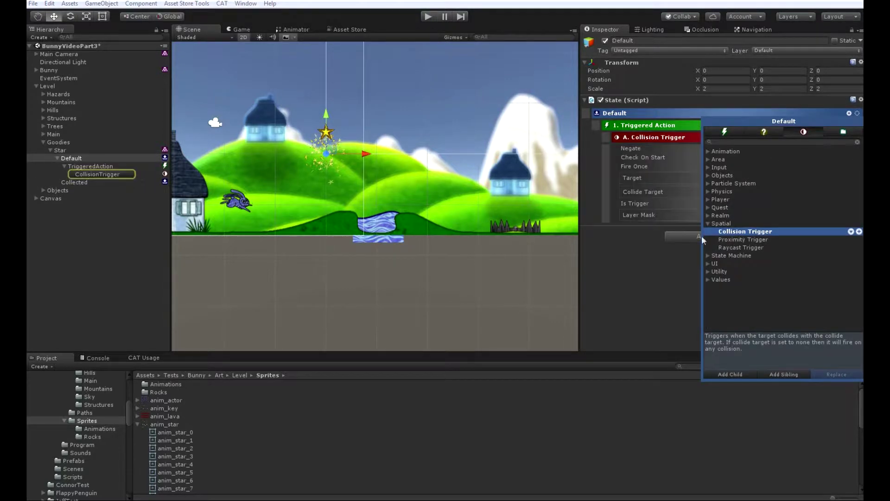
pyautogui.click(647, 288)
# Step: Add a Change State Action to the Triggered Action in the Default state
pyautogui.click(849, 125)
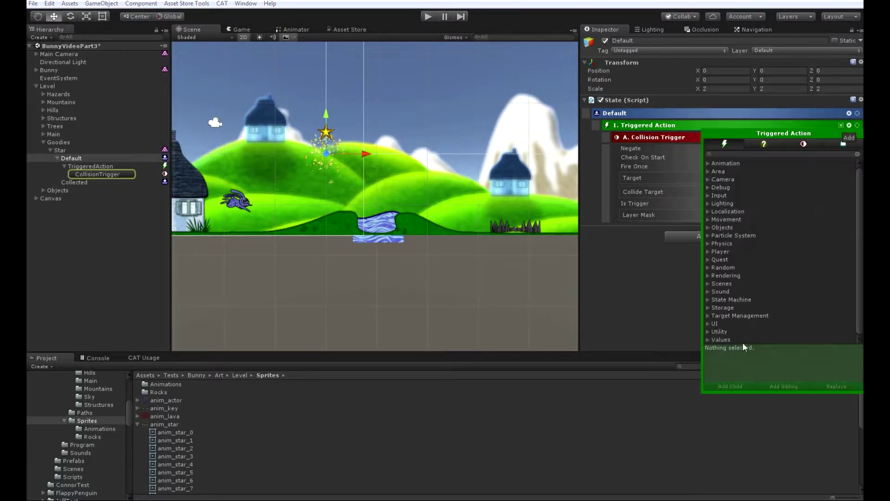
pyautogui.click(708, 300)
pyautogui.doubleClick(738, 308)
pyautogui.click(663, 305)
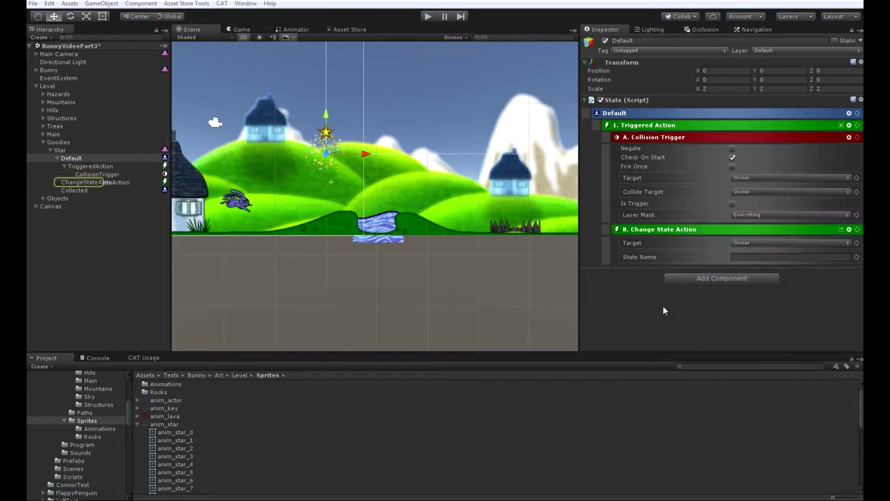
# Step: In the Default state, set the Change State Action's state name to Collected and make the Collision Trigger target Player with Is Trigger enabled
pyautogui.moveTo(82, 191); pyautogui.dragTo(734, 260)
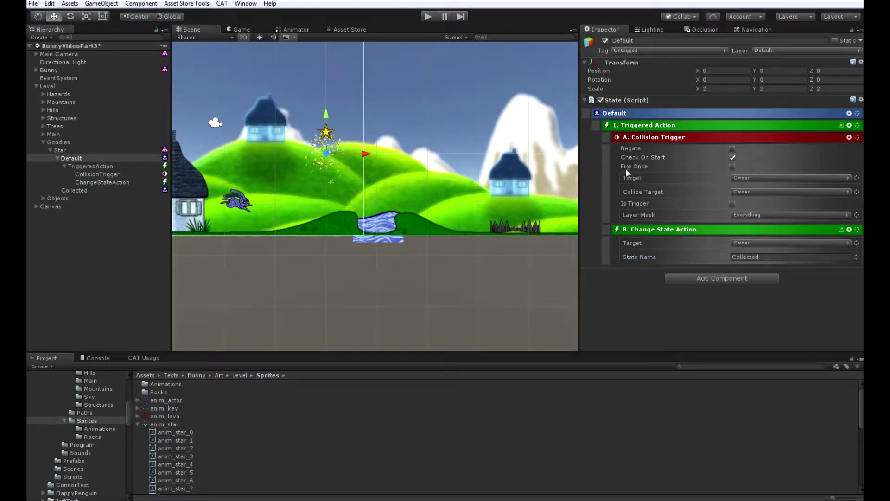
pyautogui.click(741, 192)
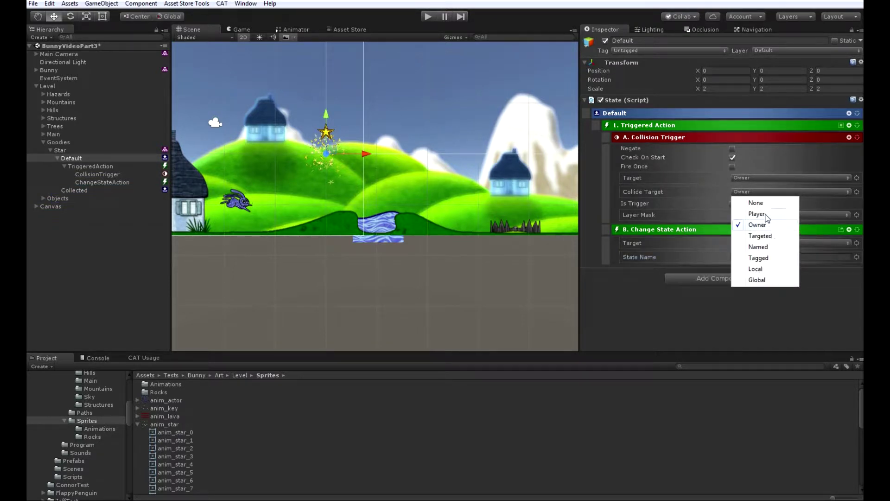
pyautogui.click(738, 212)
pyautogui.click(732, 204)
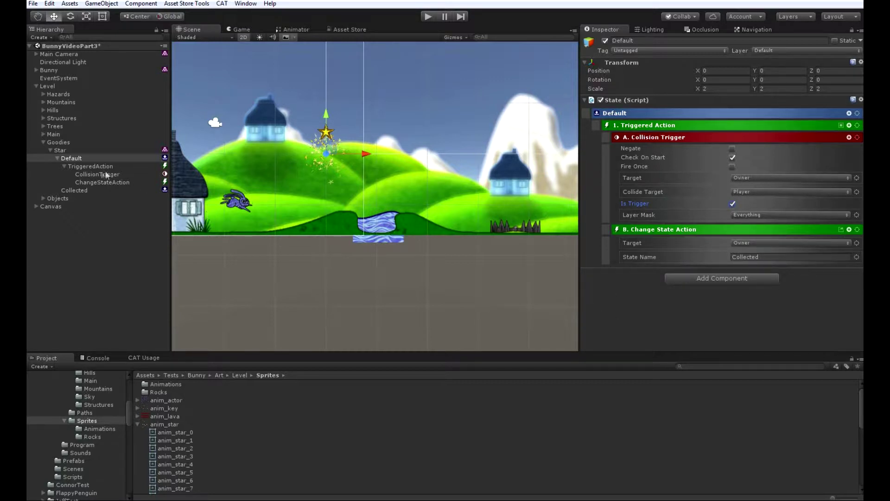
# Step: Add a Play Sound Action to the Star's Collected state
pyautogui.click(85, 190)
pyautogui.click(849, 113)
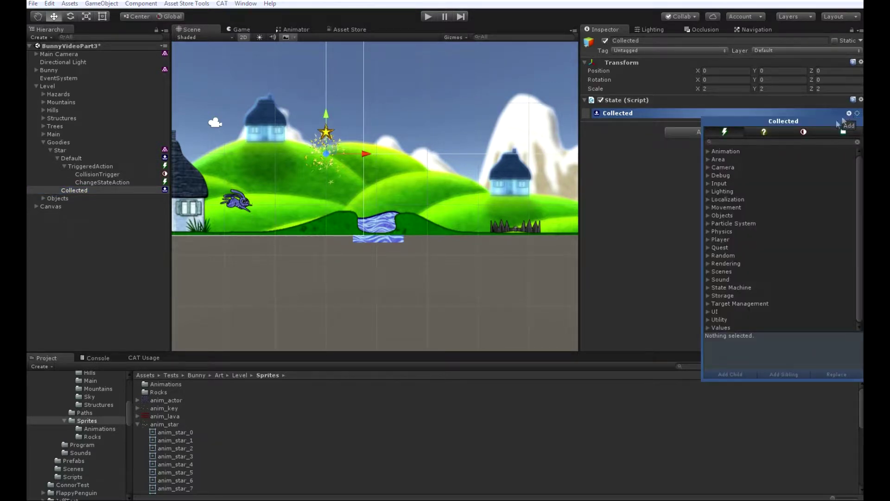
pyautogui.click(710, 280)
pyautogui.doubleClick(724, 287)
pyautogui.click(708, 280)
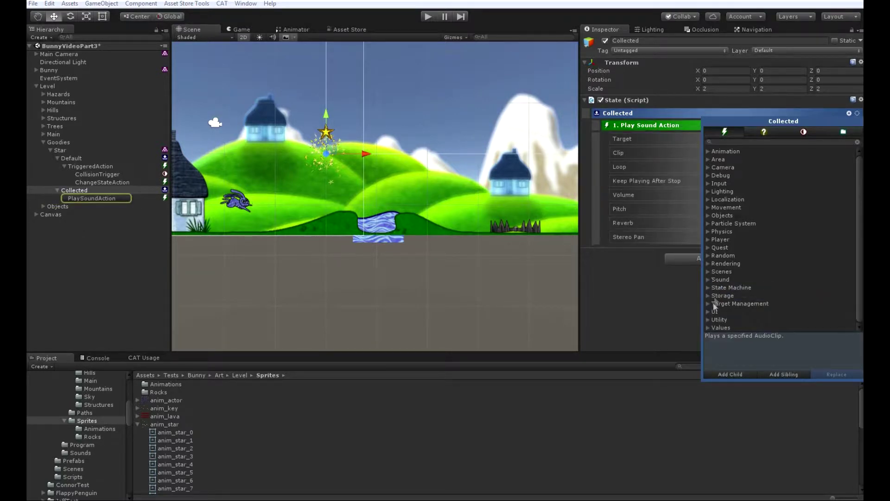
# Step: Add a Modify Integer Value Action and a Set Component Enabled Action to the Collected state
pyautogui.click(708, 326)
pyautogui.scroll(-5, 739, 287)
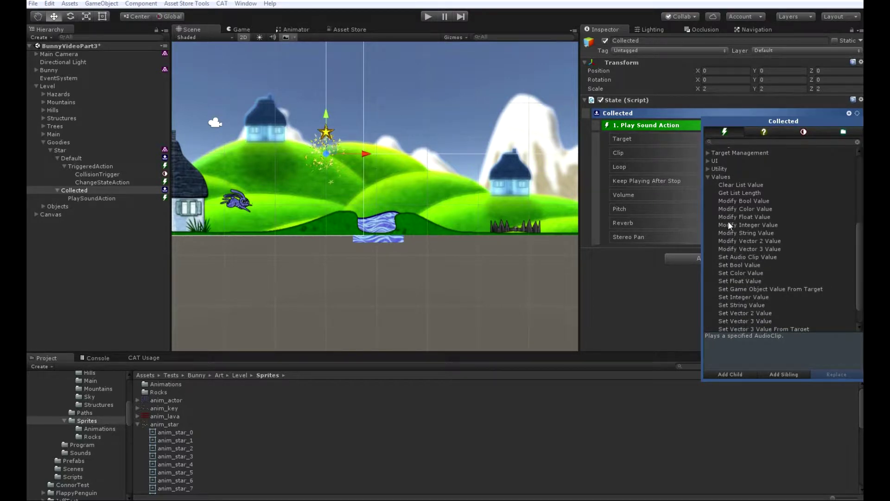
pyautogui.doubleClick(747, 225)
pyautogui.click(708, 175)
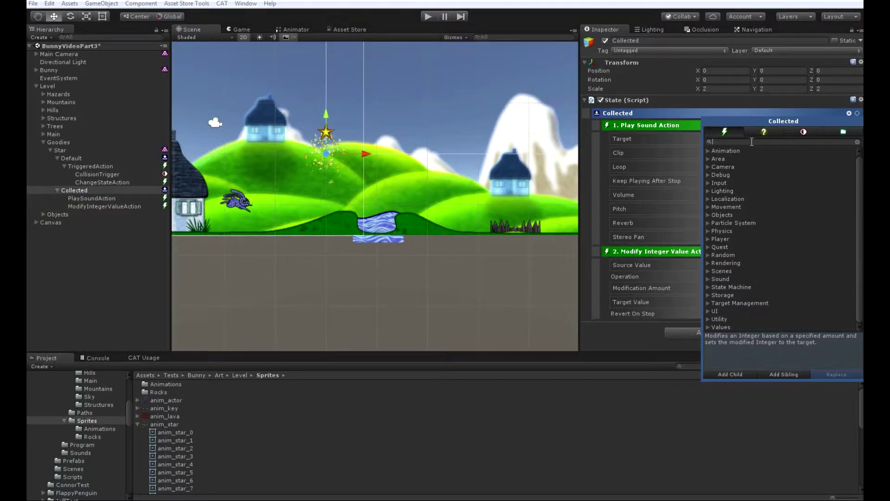
pyautogui.write('Set Com')
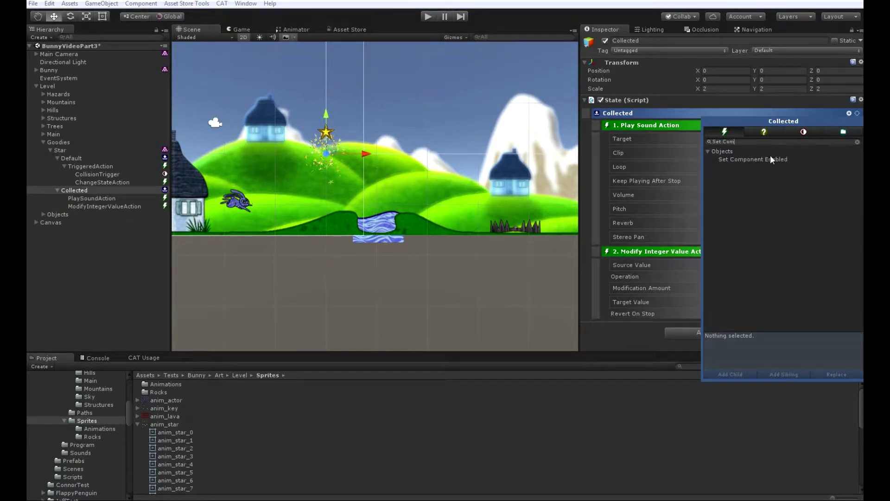
pyautogui.doubleClick(767, 159)
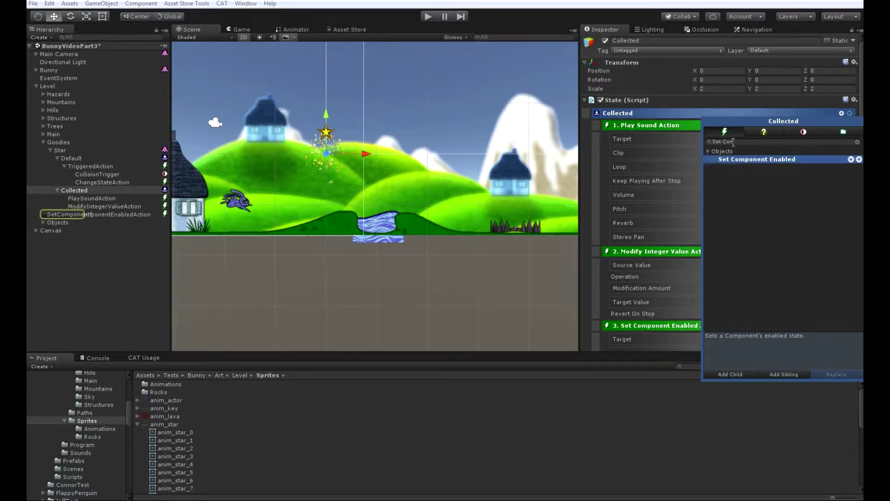
# Step: Add a Change State Trigger to the Collected state
pyautogui.moveTo(745, 140); pyautogui.dragTo(701, 137)
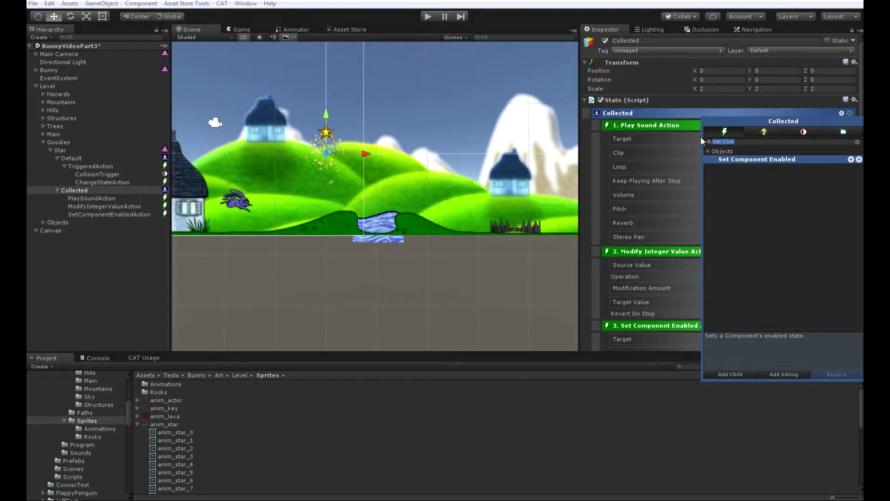
pyautogui.click(803, 133)
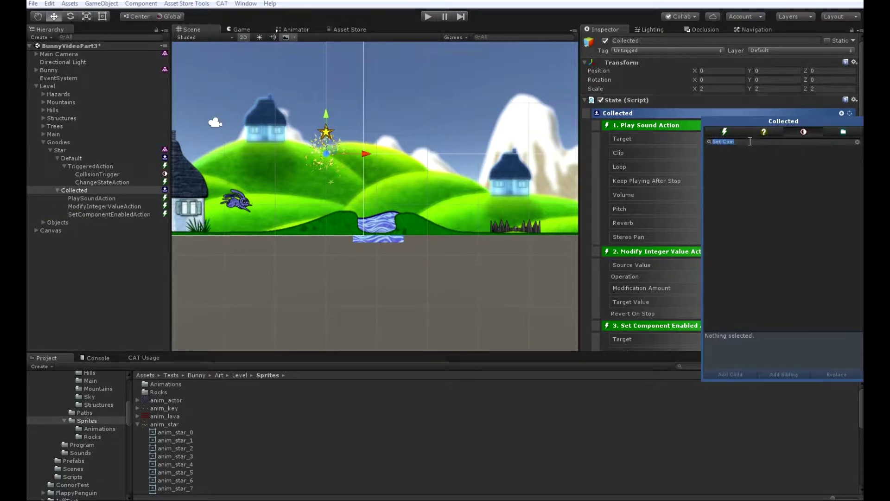
pyautogui.write('Change')
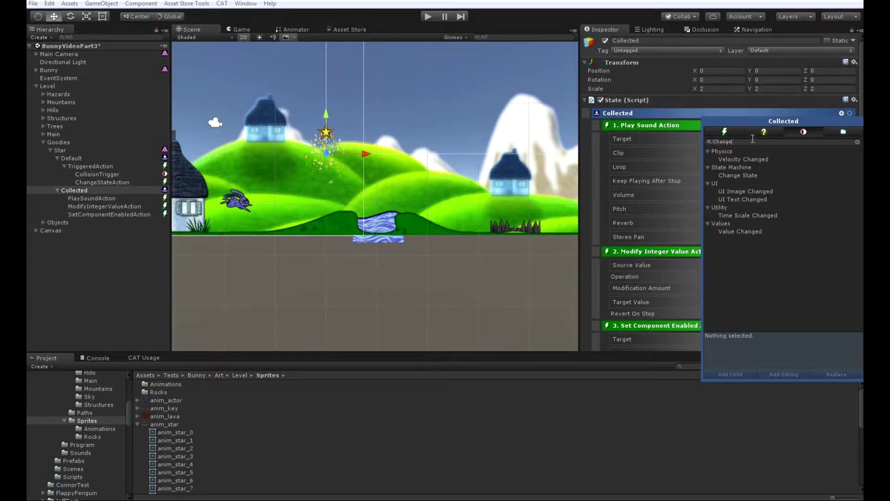
pyautogui.click(745, 175)
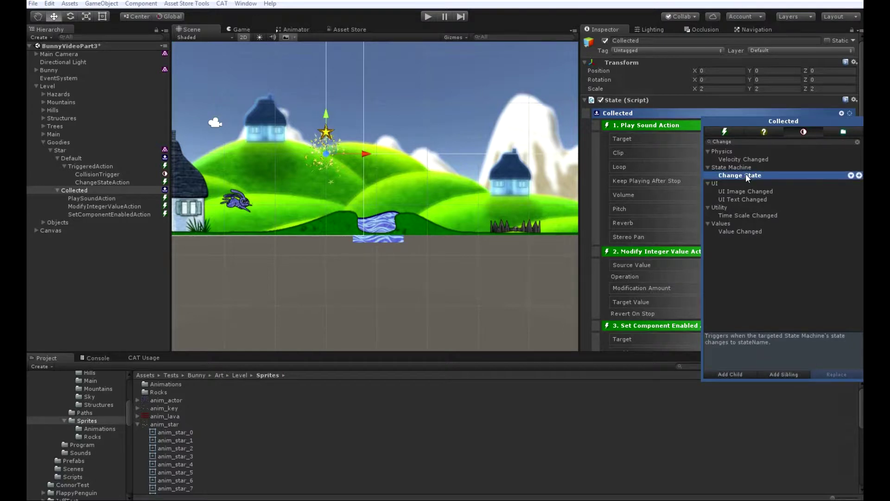
pyautogui.doubleClick(746, 175)
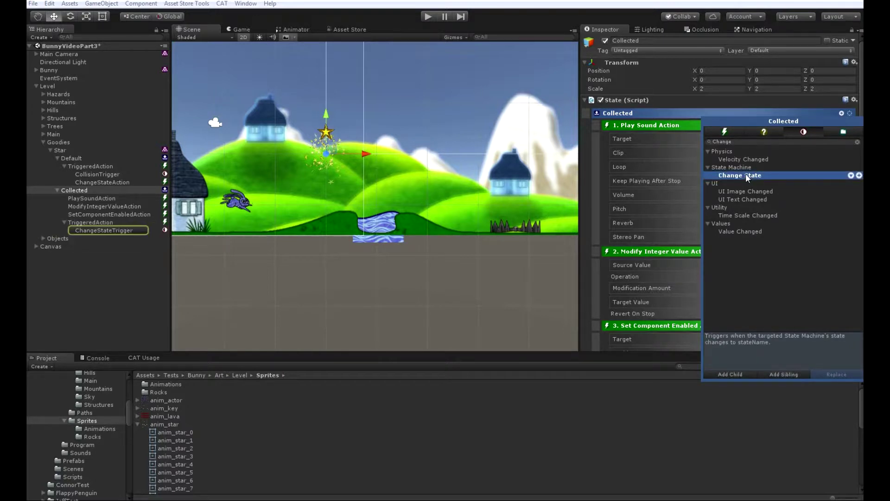
# Step: Add a Change State Action to the Triggered Action in the Collected state
pyautogui.click(110, 222)
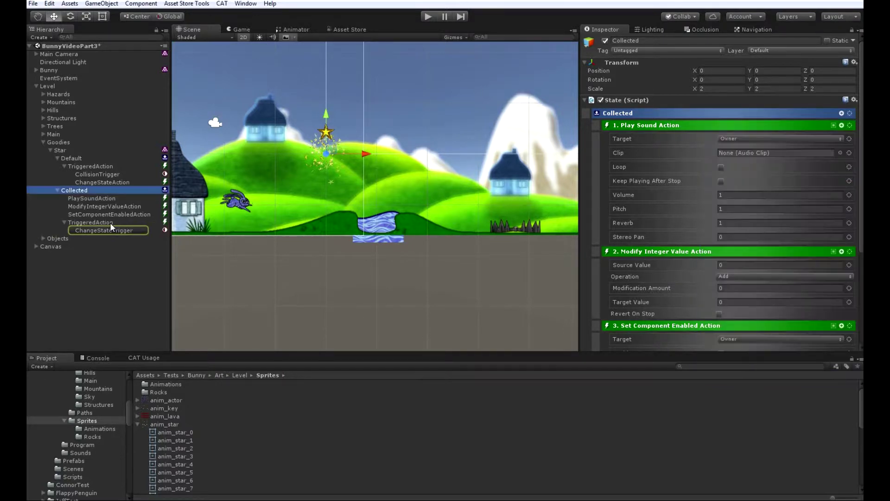
pyautogui.click(110, 223)
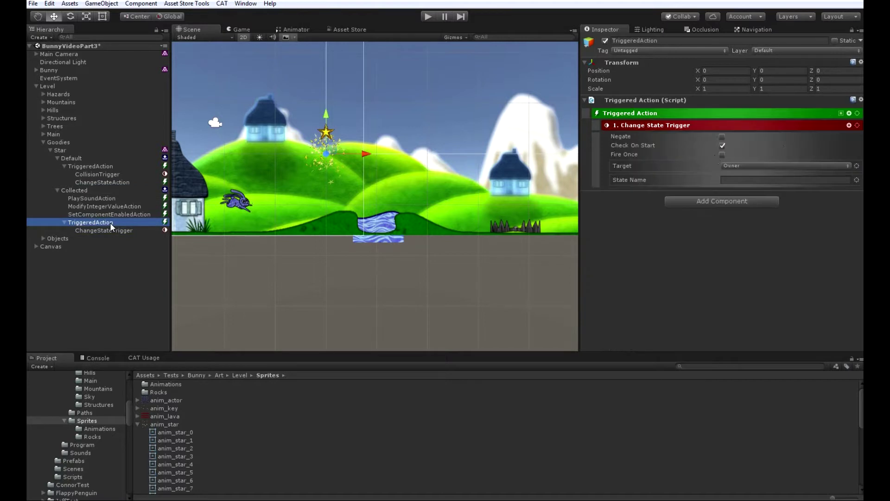
pyautogui.click(850, 113)
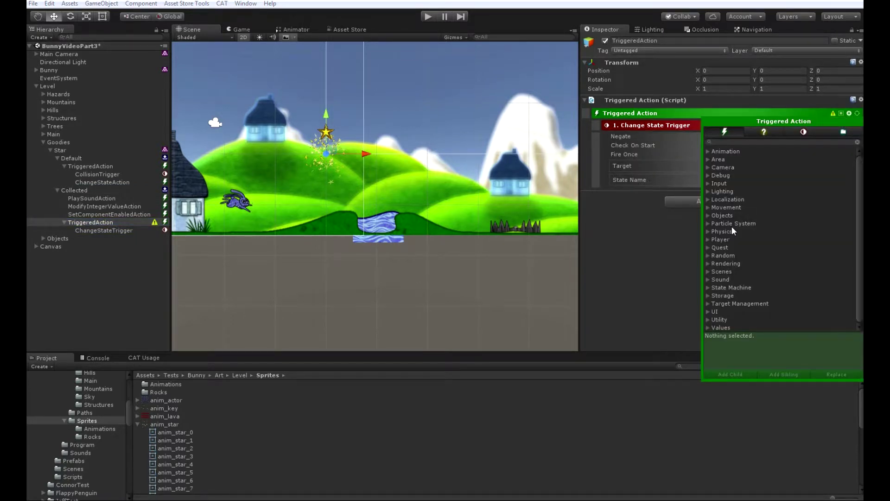
pyautogui.click(708, 290)
pyautogui.doubleClick(735, 293)
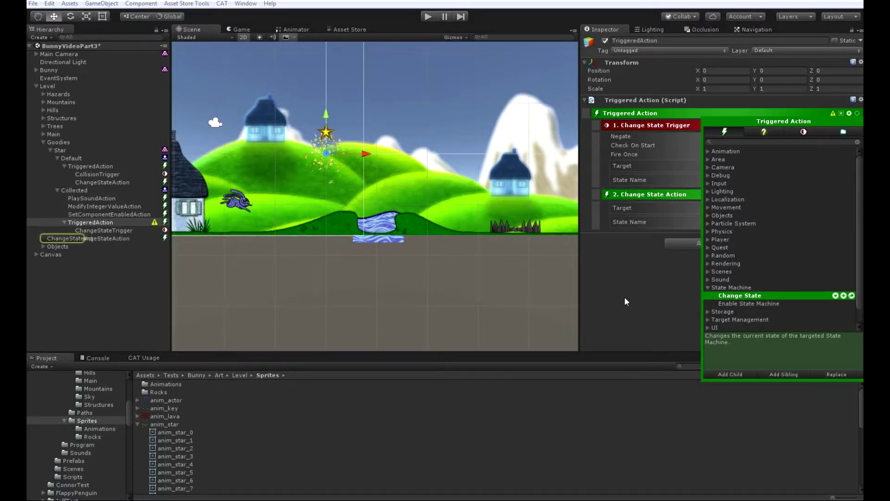
# Step: Assign the s07 sound as the Collected state's Play Sound clip and enable Keep Playing After Stop
pyautogui.click(84, 191)
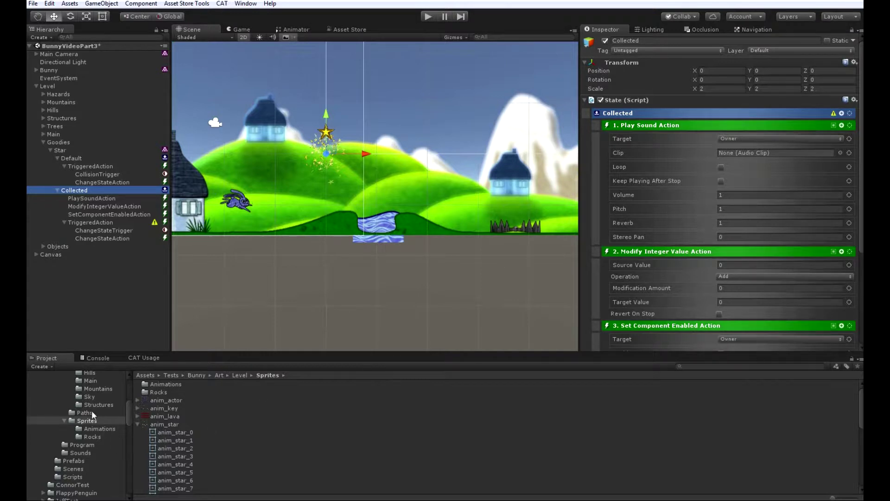
pyautogui.click(90, 453)
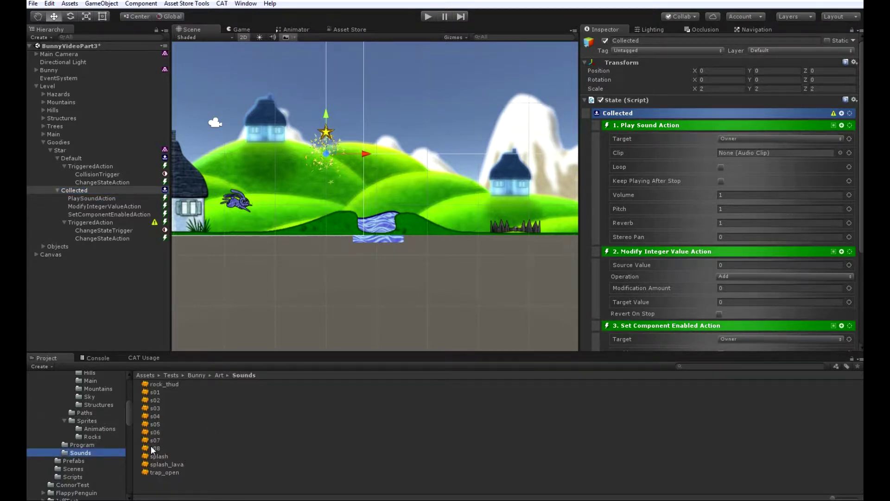
pyautogui.moveTo(159, 442); pyautogui.dragTo(775, 159)
pyautogui.click(722, 181)
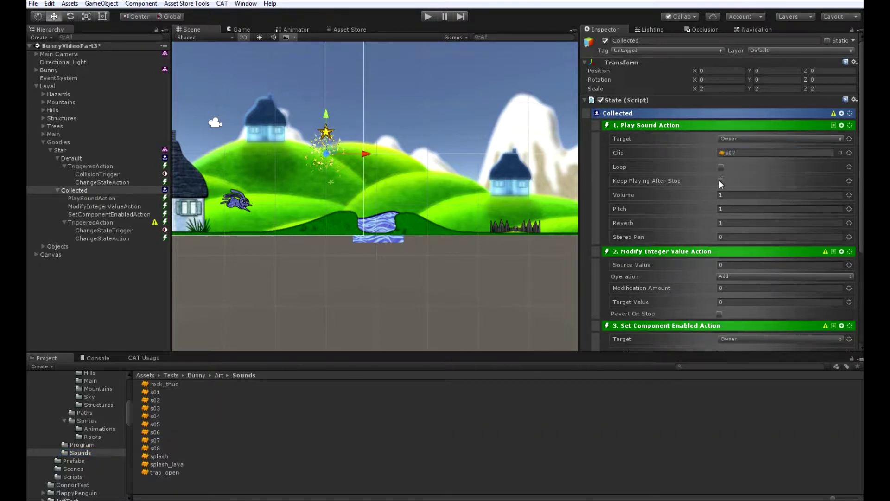
# Step: In the Modify Integer Value Action, set the source value to the Player's Score and the modification amount to 50
pyautogui.scroll(-6, 695, 223)
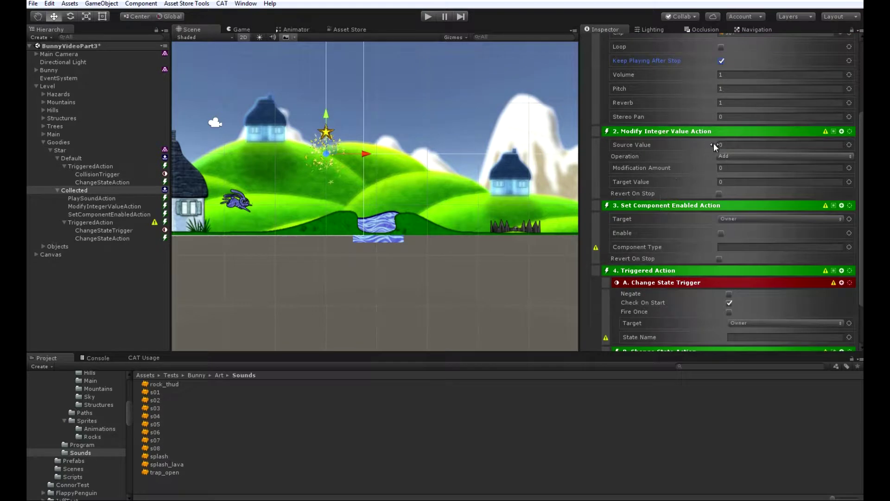
pyautogui.click(850, 145)
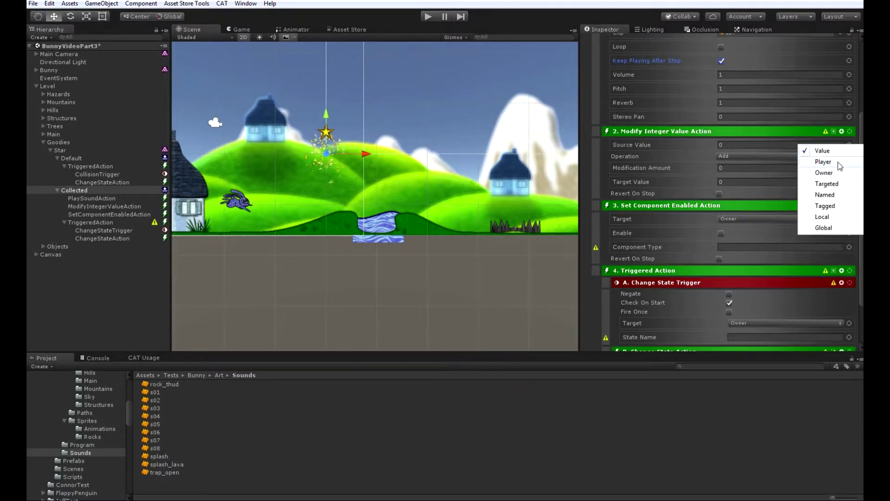
pyautogui.click(840, 162)
pyautogui.click(749, 153)
pyautogui.write('Score')
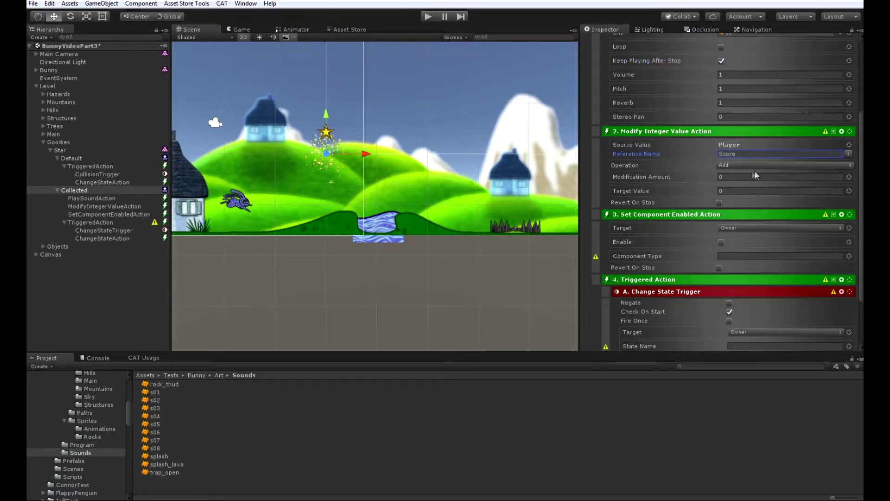
pyautogui.click(682, 176)
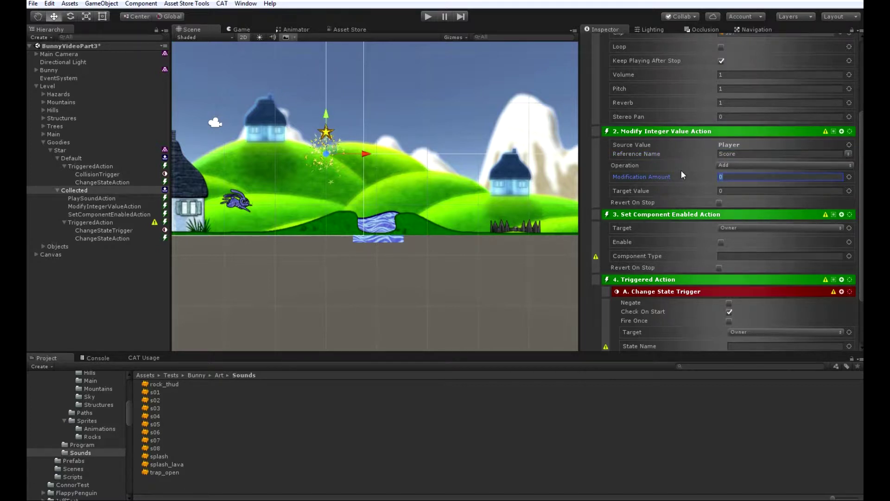
pyautogui.write('50')
# Step: Set the target value of the Modify Integer Value Action to the Player's Score
pyautogui.click(849, 191)
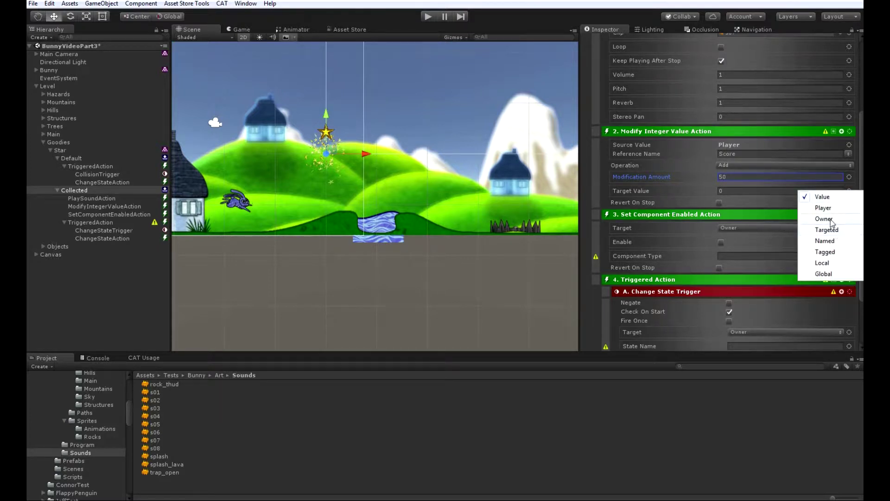
pyautogui.click(823, 208)
pyautogui.click(741, 198)
pyautogui.write('Score')
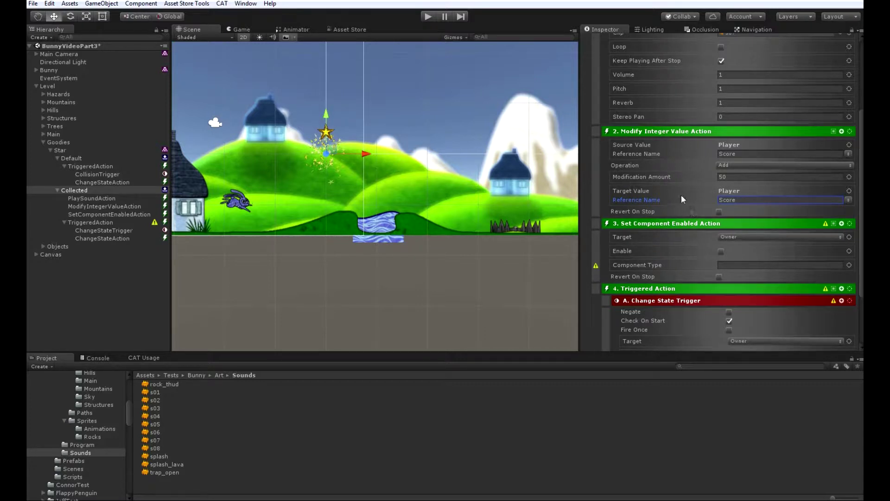
# Step: Set the Set Component Enabled Action's component type to SpriteRenderer and check that component on the Star
pyautogui.scroll(-3, 649, 196)
pyautogui.scroll(-5, 642, 198)
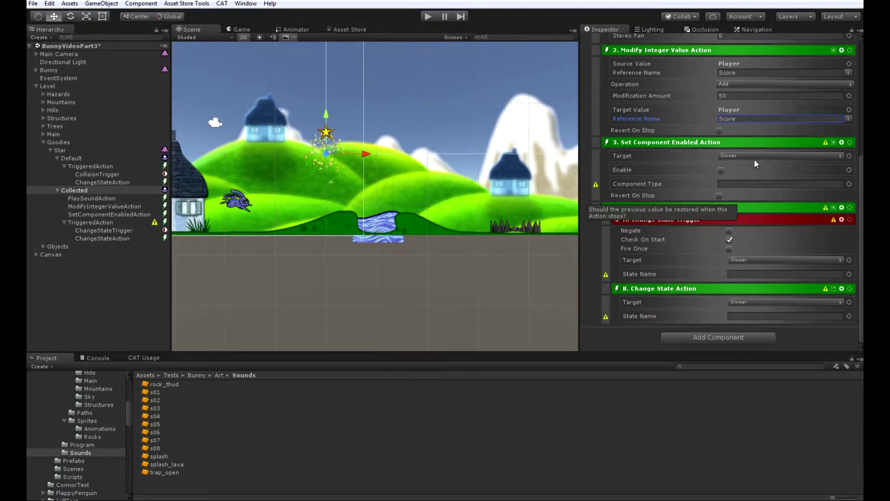
pyautogui.click(743, 186)
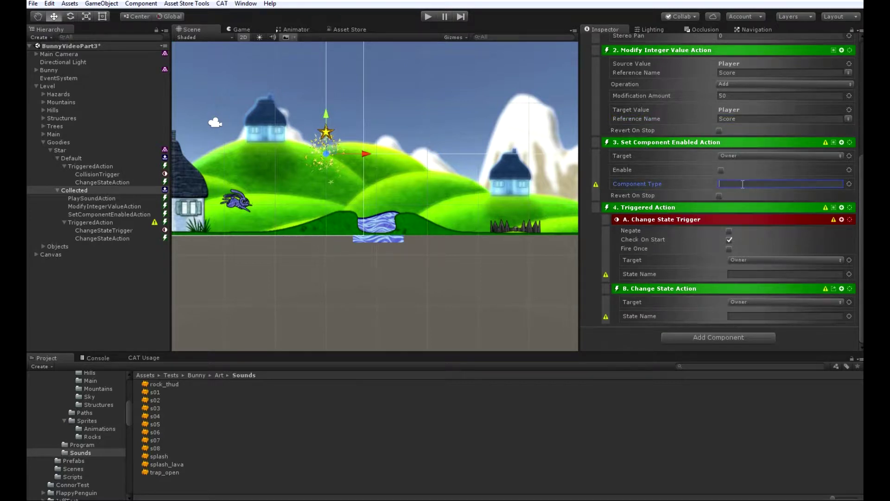
pyautogui.write('SpriteRenderer')
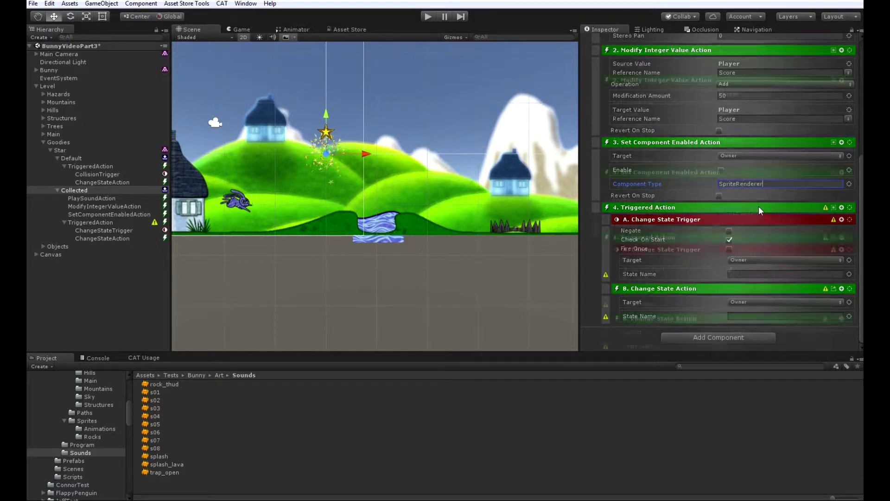
pyautogui.scroll(10, 761, 210)
pyautogui.scroll(-5, 641, 165)
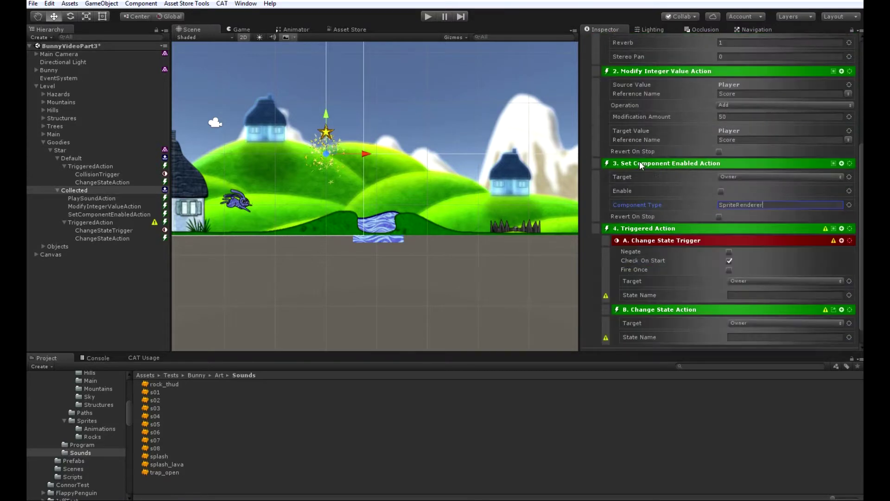
pyautogui.click(63, 147)
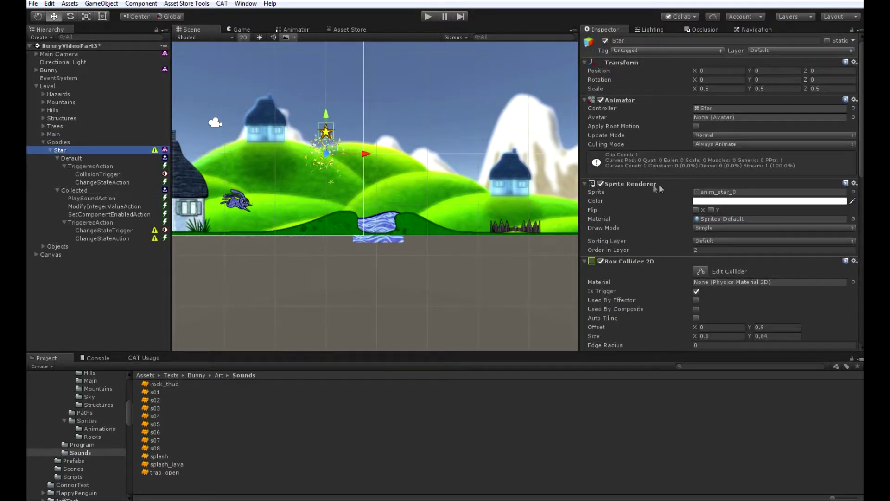
# Step: In the Collected state, set the Change State Trigger's target to Player and its state name to Reset
pyautogui.click(96, 191)
pyautogui.scroll(-2, 693, 171)
pyautogui.scroll(-5, 693, 170)
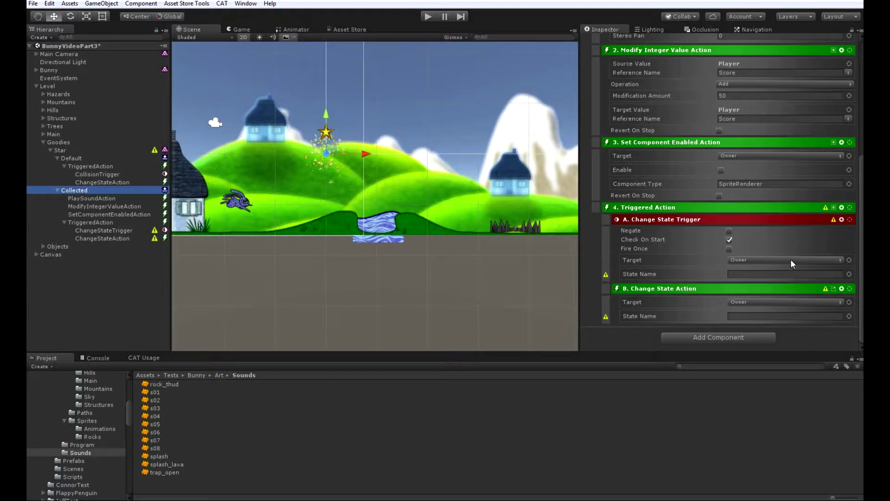
pyautogui.click(793, 261)
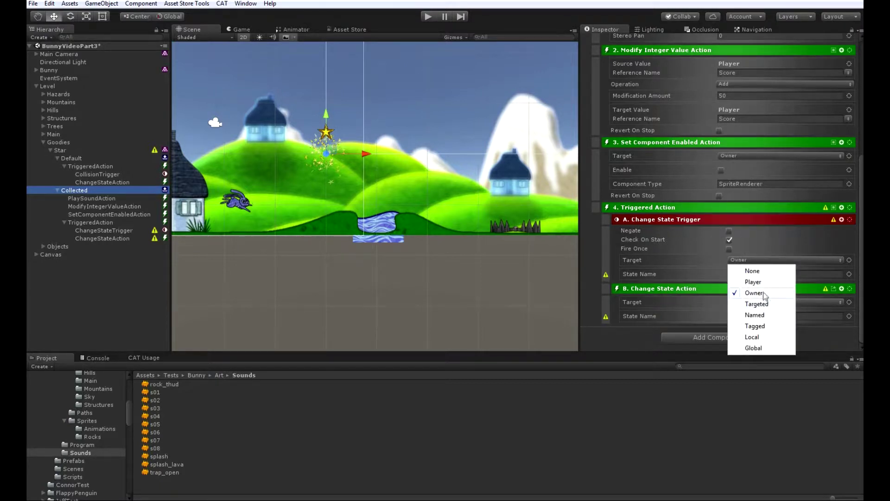
pyautogui.click(756, 281)
pyautogui.click(765, 273)
pyautogui.write('P')
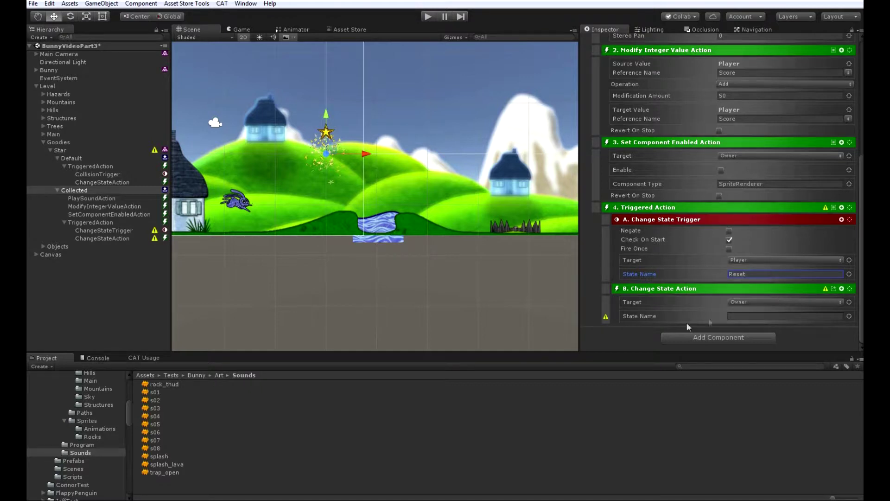
# Step: Set the Change State Action's state name to Default and enable Revert On Stop for the Set Component Enabled Action
pyautogui.click(734, 316)
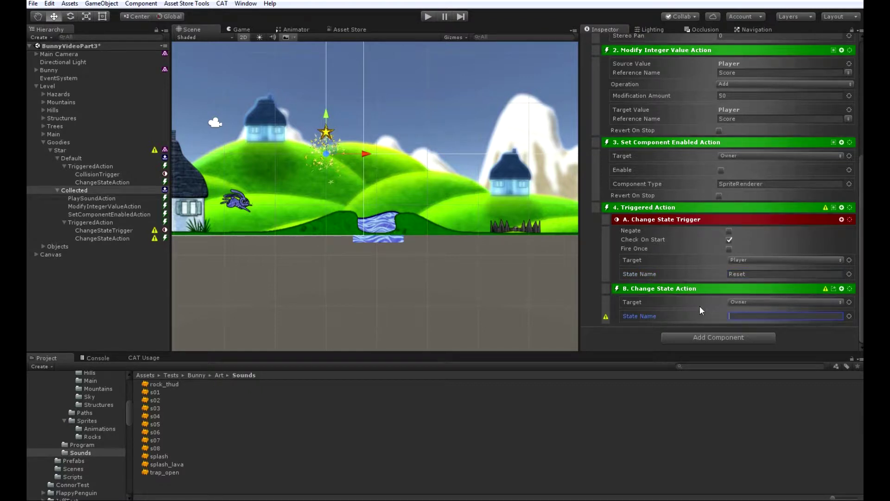
pyautogui.write('Default')
pyautogui.click(719, 196)
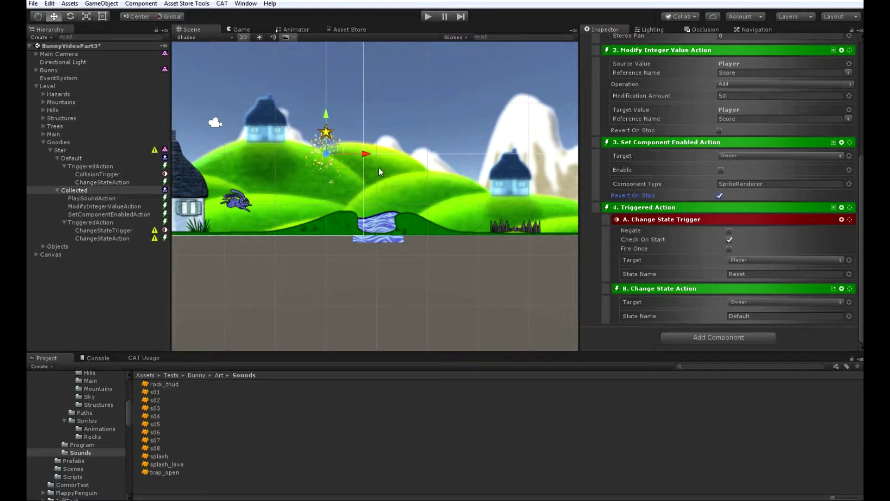
# Step: Move the Star farther along the level, past the spikes, and lower it slightly
pyautogui.moveTo(407, 185); pyautogui.dragTo(335, 198, button='middle')
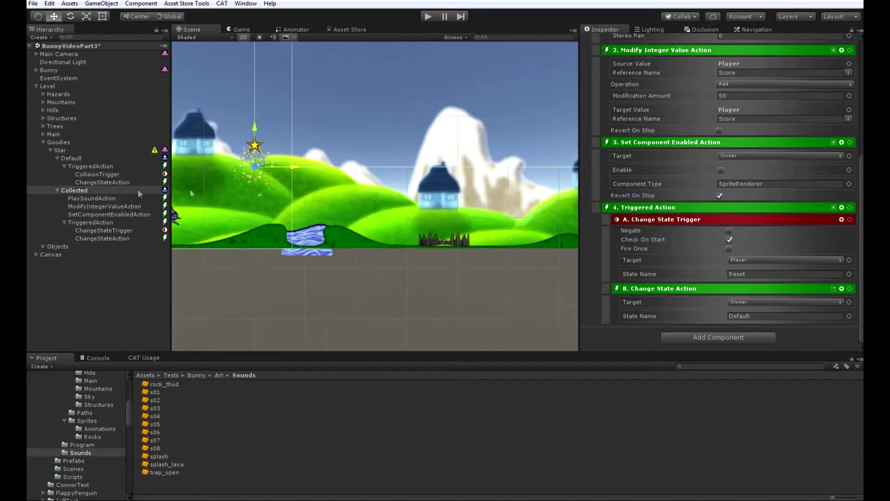
pyautogui.click(66, 148)
pyautogui.moveTo(294, 167); pyautogui.dragTo(562, 167)
pyautogui.moveTo(524, 127); pyautogui.dragTo(524, 145)
pyautogui.moveTo(552, 171); pyautogui.dragTo(585, 179)
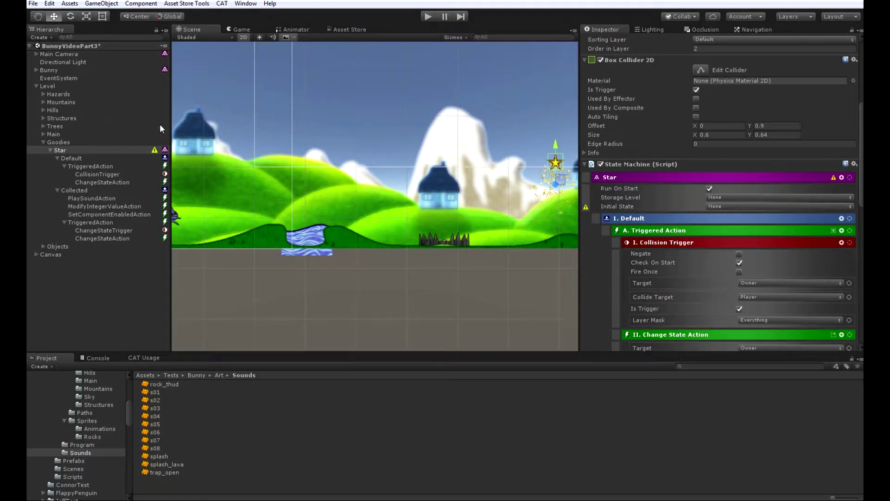
# Step: Examine the layout of the whole level, from the starting house past the windmill to the cave and far end
pyautogui.scroll(-5, 243, 185)
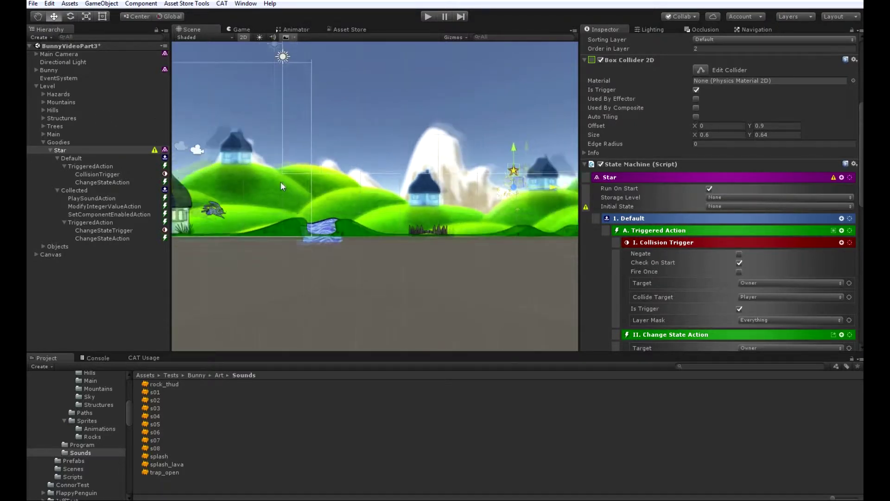
pyautogui.scroll(-5, 398, 195)
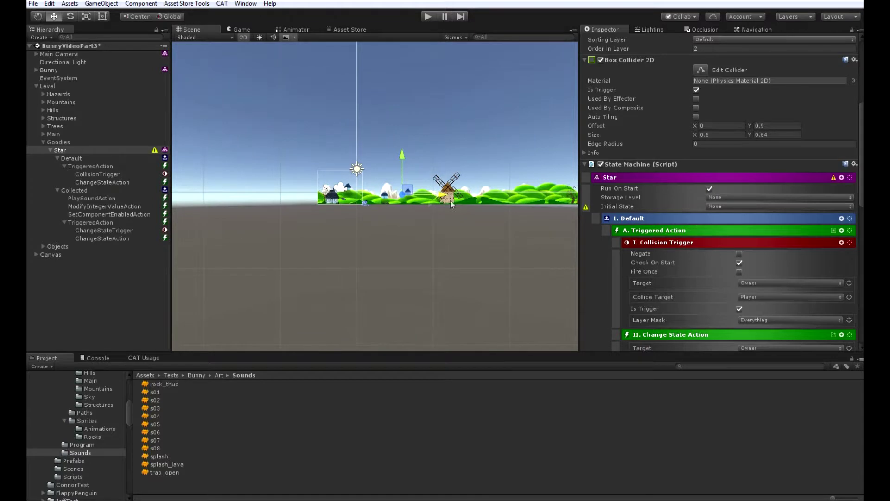
pyautogui.moveTo(453, 201); pyautogui.dragTo(343, 207, button='middle')
pyautogui.scroll(10, 223, 188)
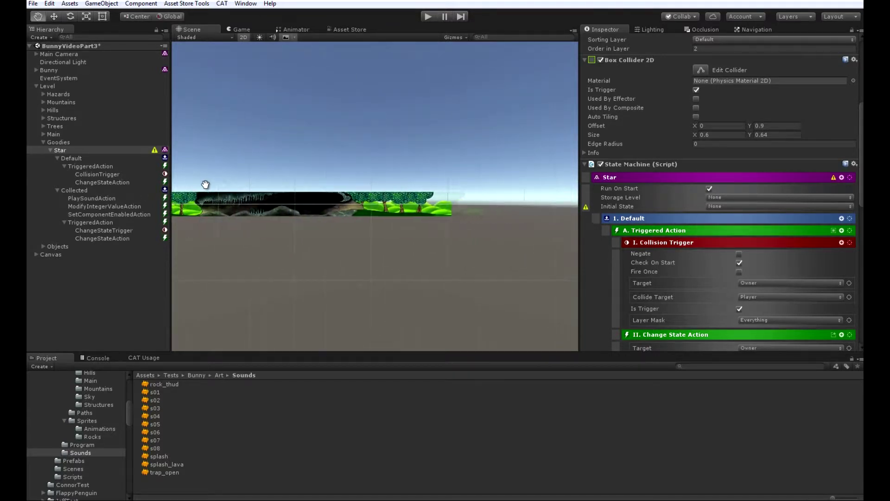
pyautogui.moveTo(183, 203); pyautogui.dragTo(446, 204, button='middle')
pyautogui.moveTo(306, 216)
pyautogui.mouseDown(button='middle')
pyautogui.moveTo(553, 199)
pyautogui.moveTo(412, 215)
pyautogui.mouseUp(button='middle')
pyautogui.scroll(5, 382, 183)
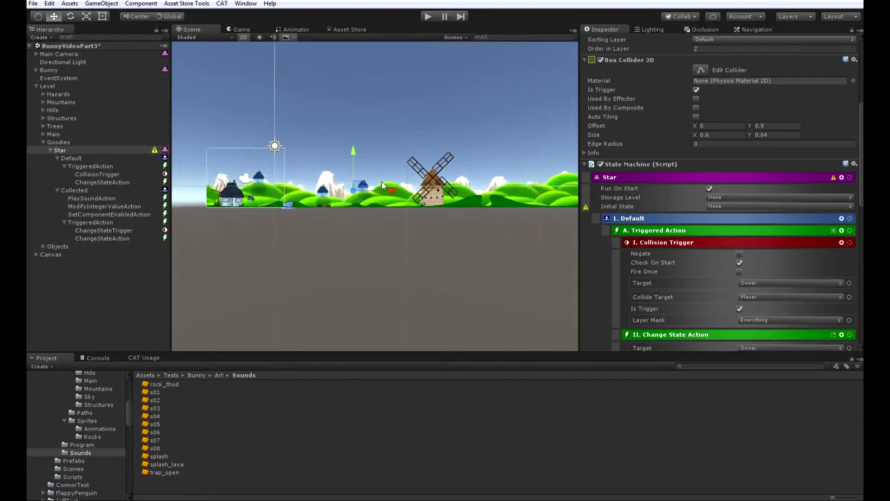
pyautogui.scroll(-2, 382, 181)
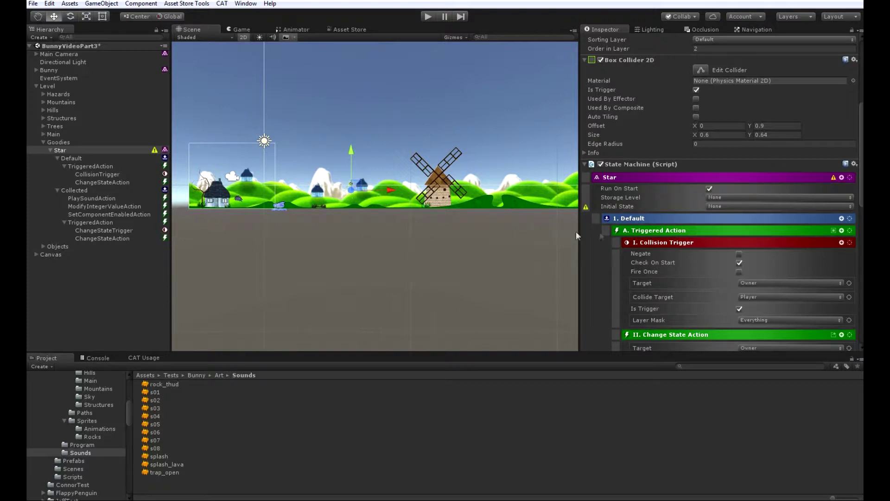
# Step: Set the Star state machine's initial state to Default
pyautogui.click(721, 206)
pyautogui.click(737, 228)
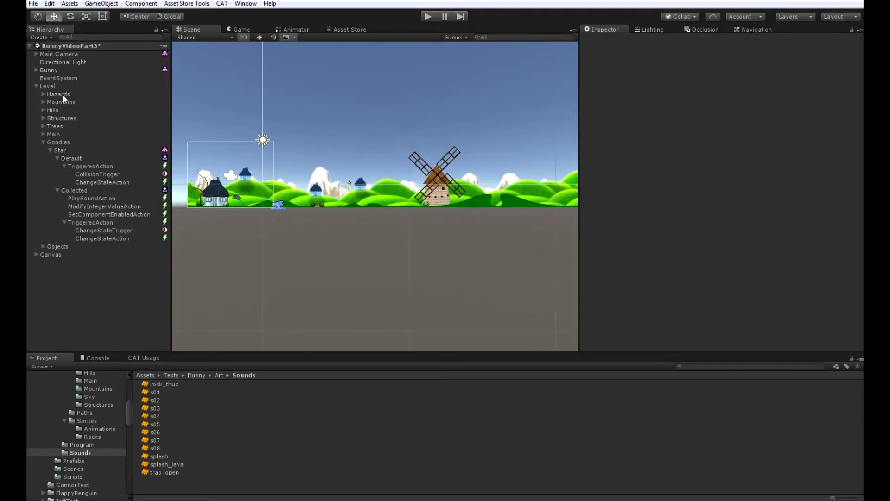
# Step: Add a State Machine component to the Level object
pyautogui.click(59, 85)
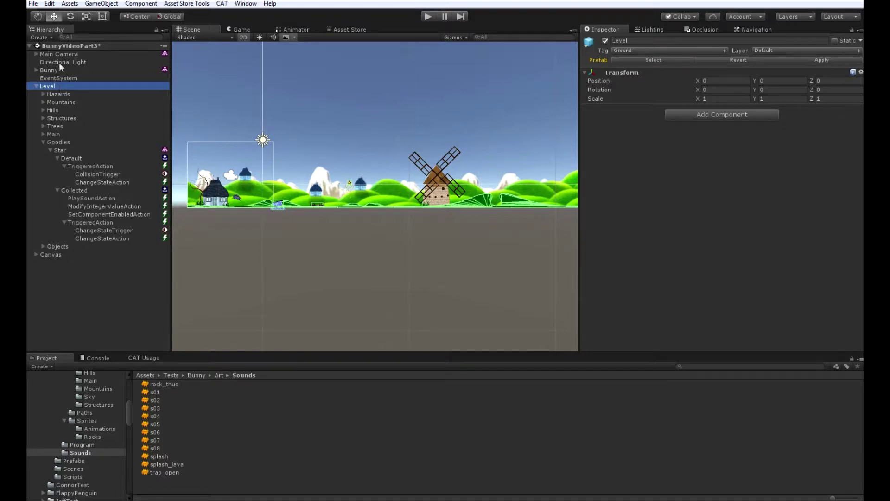
pyautogui.click(731, 115)
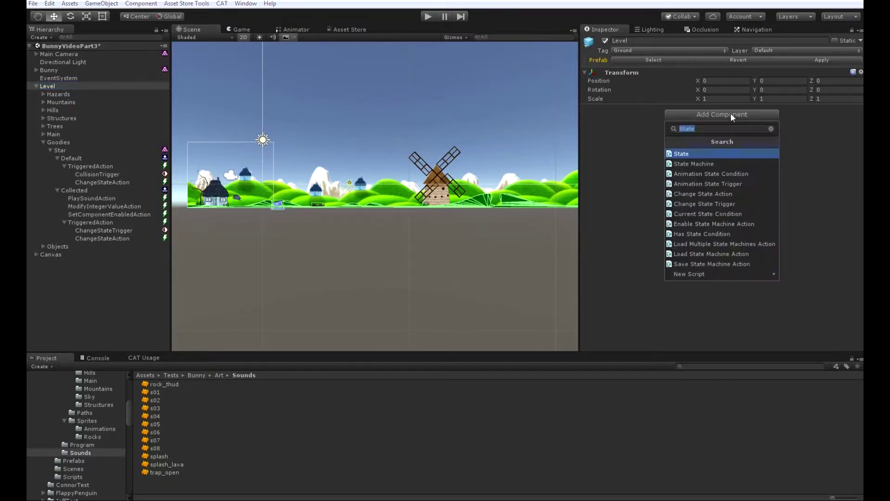
pyautogui.click(715, 151)
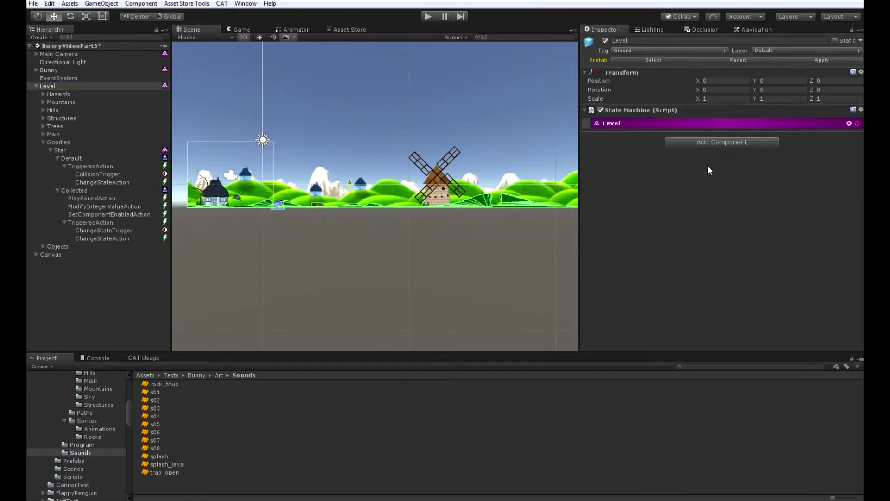
pyautogui.click(850, 124)
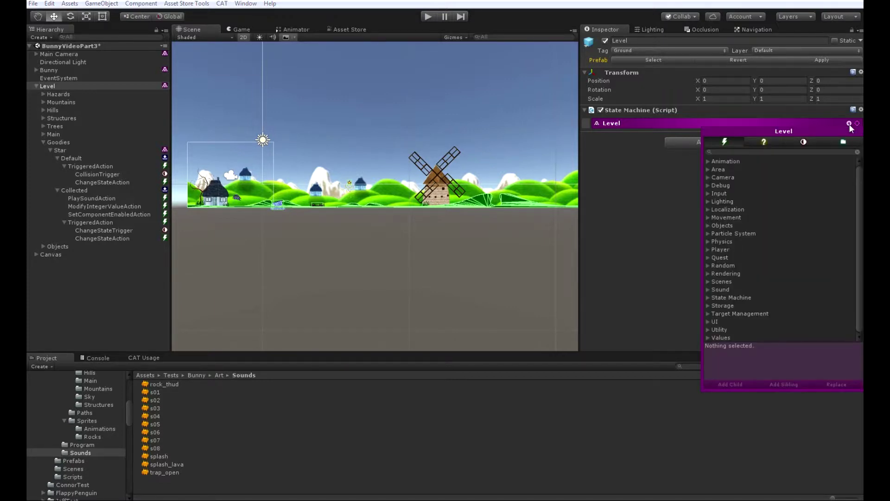
pyautogui.click(648, 197)
# Step: Create two new states in the Level state machine
pyautogui.click(857, 124)
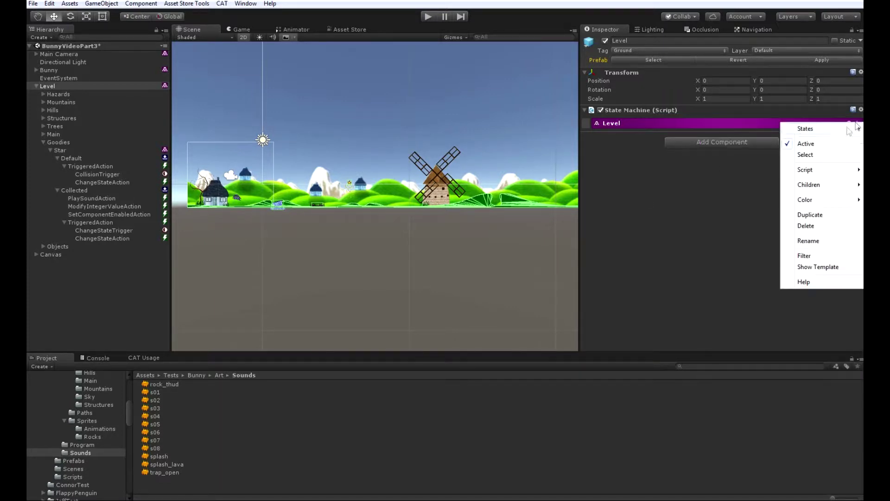
pyautogui.moveTo(825, 132)
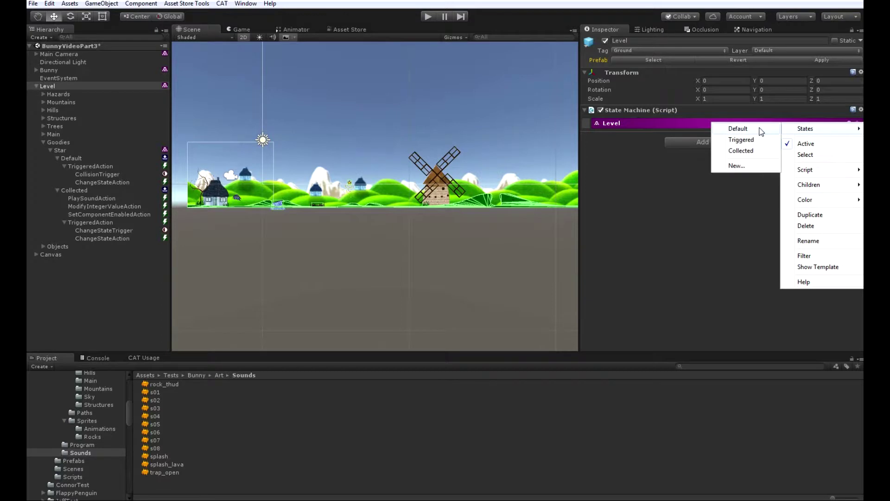
pyautogui.click(747, 165)
pyautogui.click(858, 124)
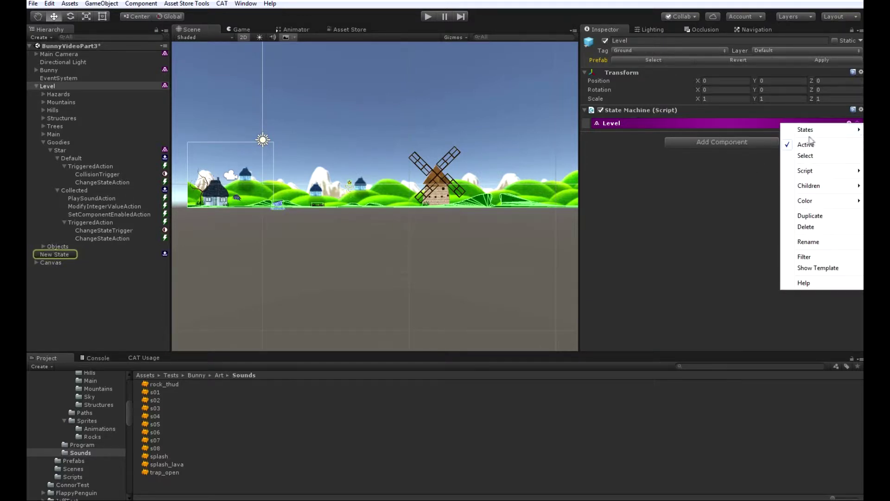
pyautogui.moveTo(811, 133)
pyautogui.click(757, 177)
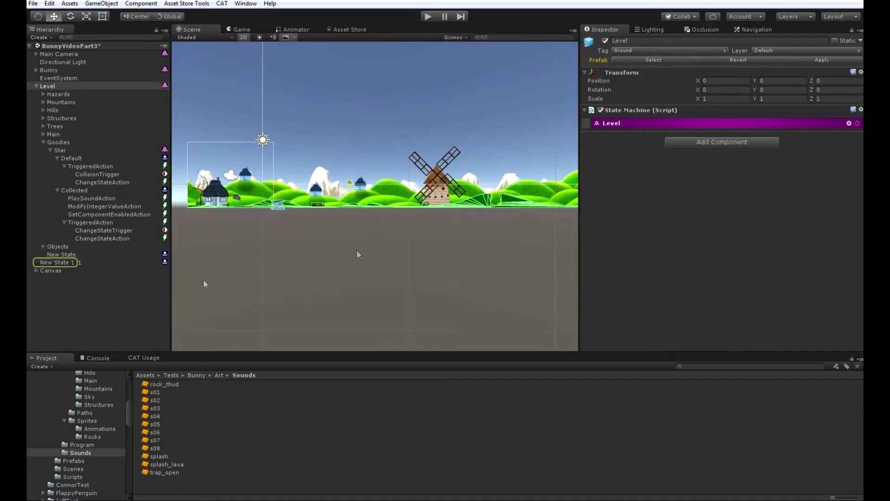
# Step: Rename the Level's two new states as Default and Reset
pyautogui.click(70, 254)
pyautogui.click(93, 254)
pyautogui.write('Default')
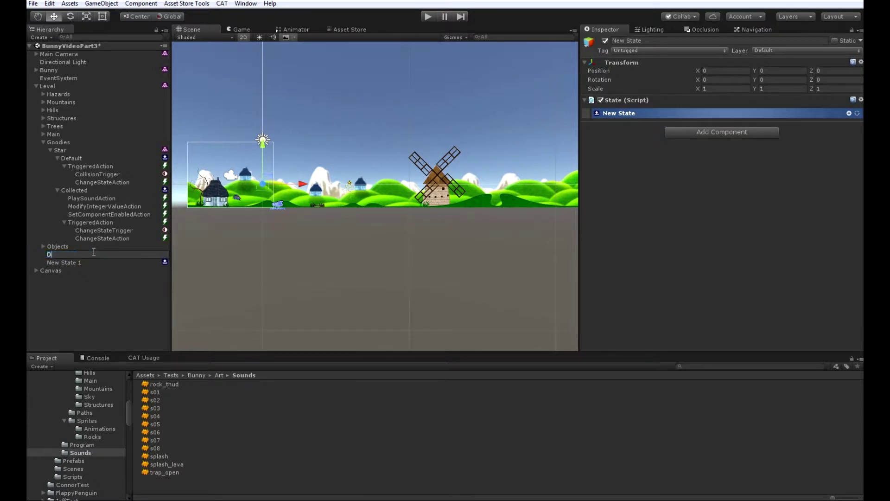
pyautogui.press('Return')
pyautogui.click(71, 264)
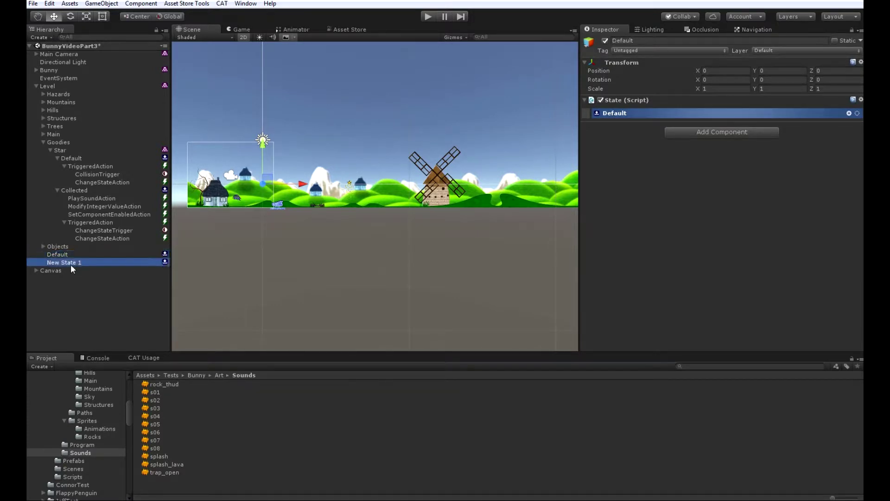
pyautogui.click(79, 262)
pyautogui.write('Reset')
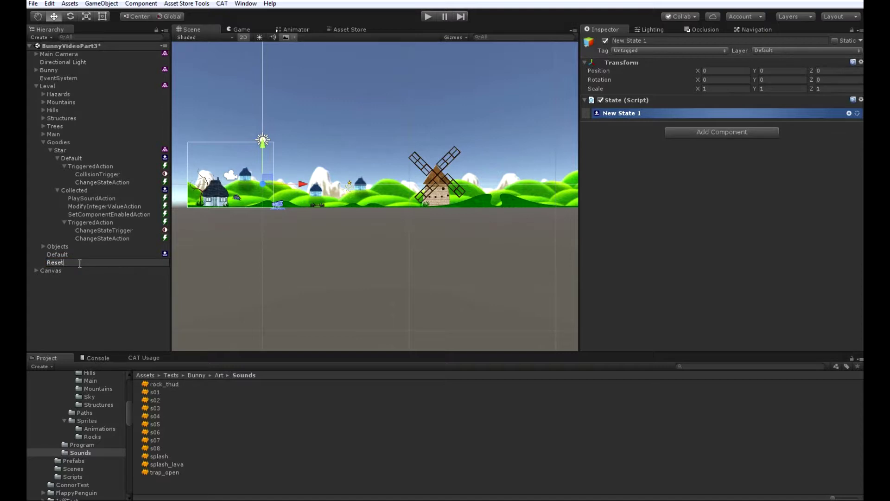
pyautogui.press('Return')
# Step: Set the Level state machine's initial state to Default
pyautogui.click(76, 253)
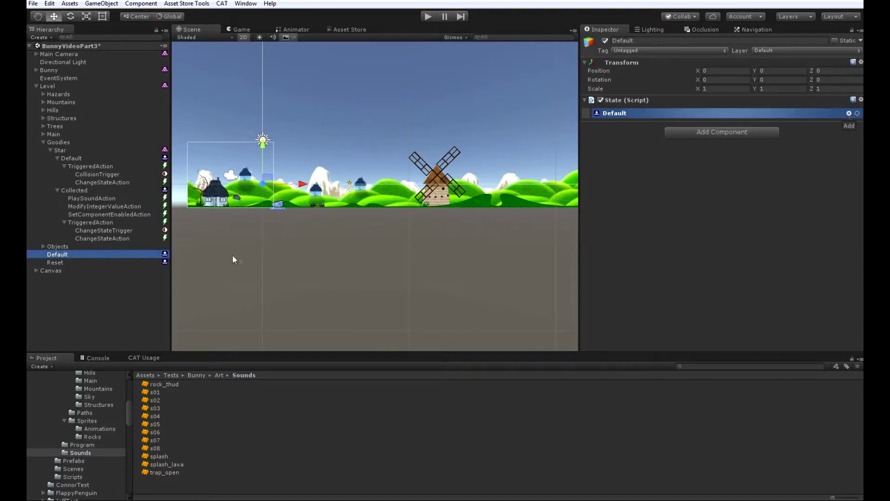
pyautogui.click(46, 85)
pyautogui.click(651, 122)
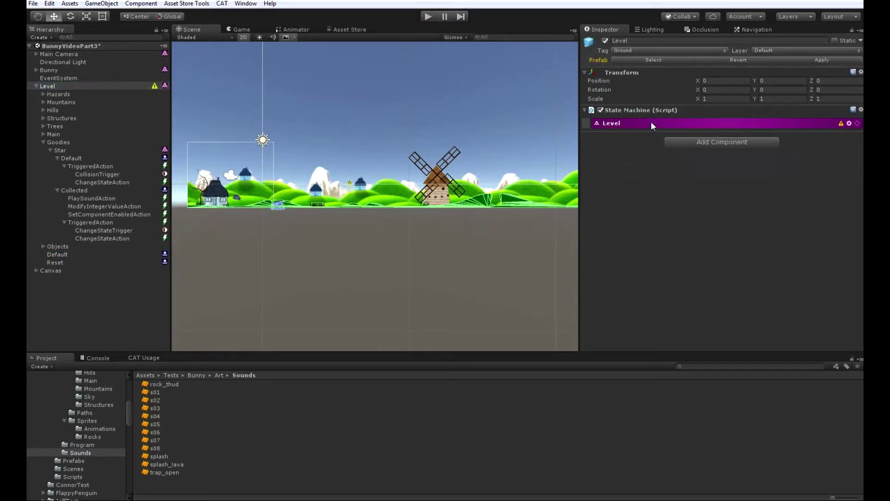
pyautogui.click(732, 152)
pyautogui.click(737, 174)
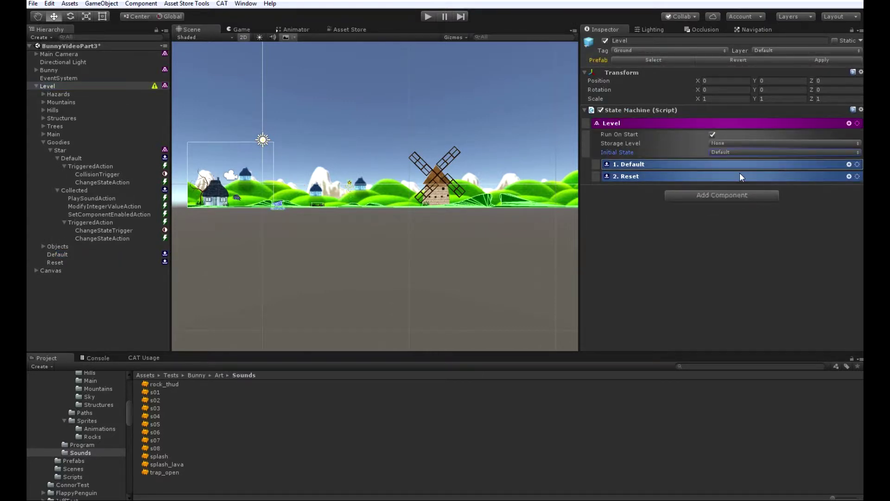
# Step: Add a Proximity Trigger and a separate Change State Trigger to the Level's Default state
pyautogui.click(850, 164)
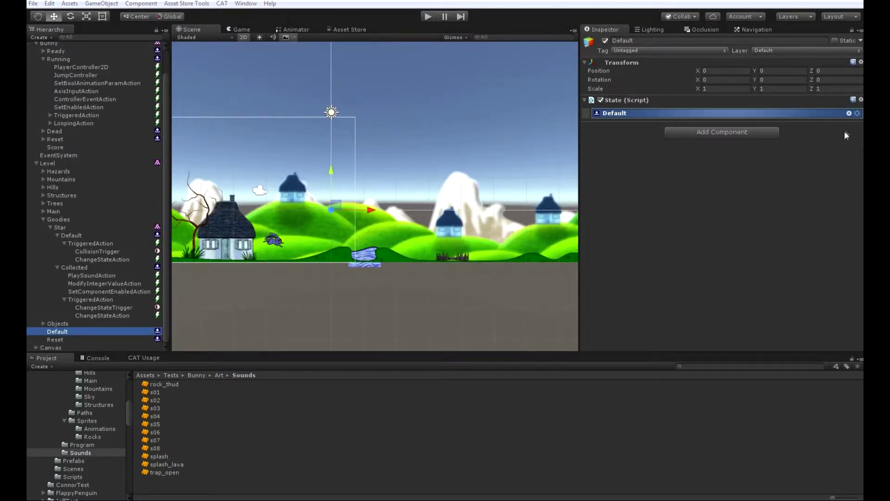
pyautogui.click(849, 114)
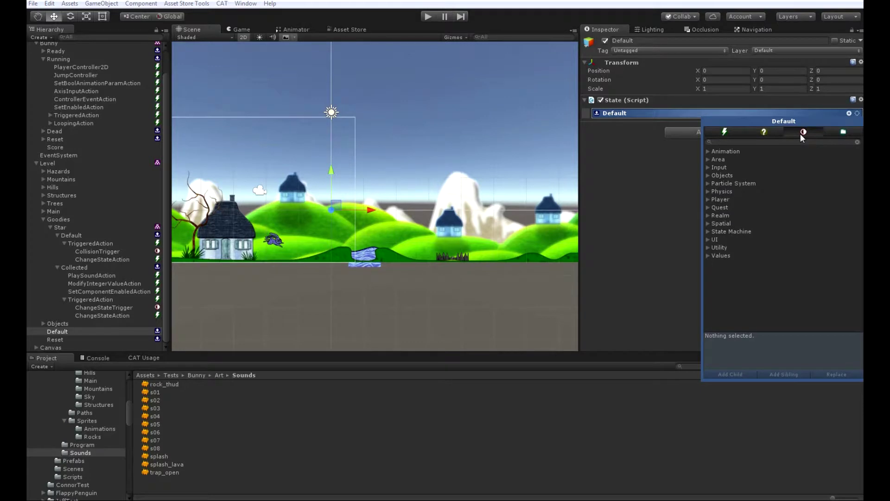
pyautogui.click(707, 223)
pyautogui.doubleClick(735, 239)
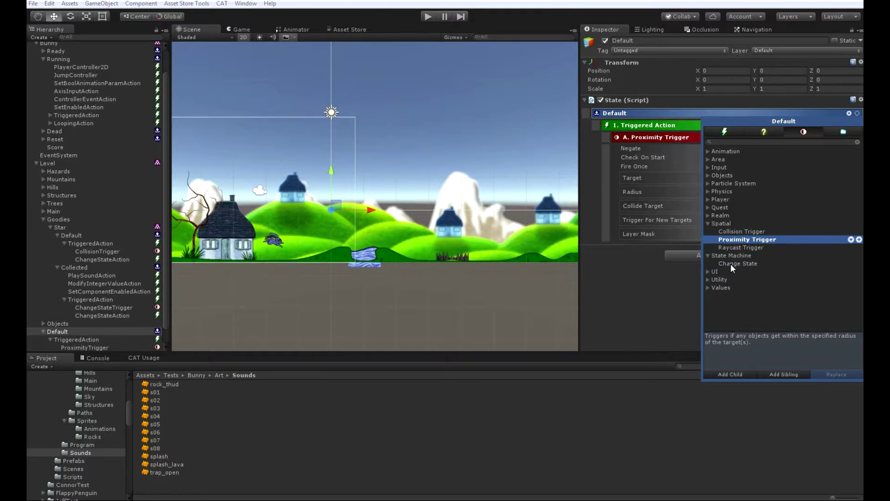
pyautogui.doubleClick(730, 263)
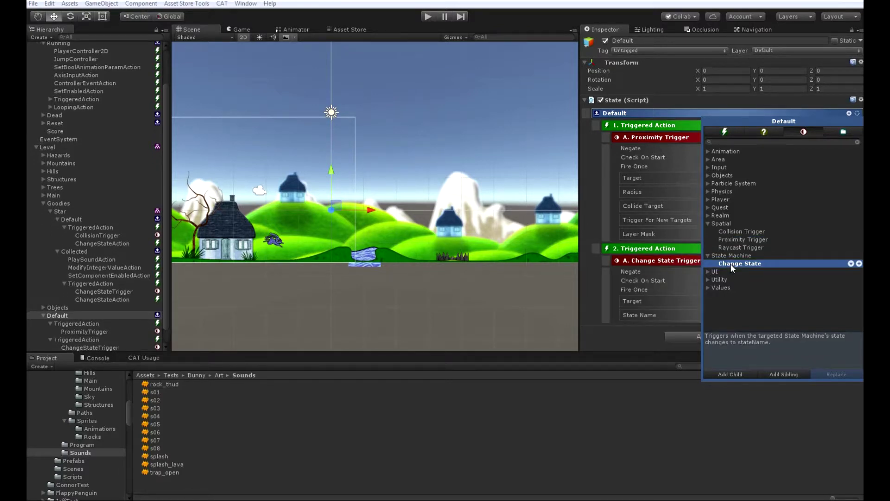
pyautogui.click(633, 334)
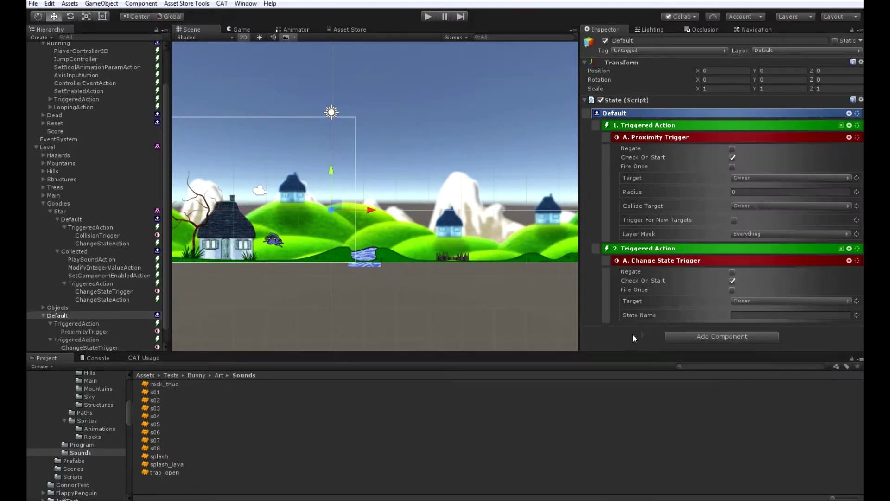
# Step: Add a Move Action and a Change State Action to the Triggered Action that holds the Proximity Trigger
pyautogui.click(848, 124)
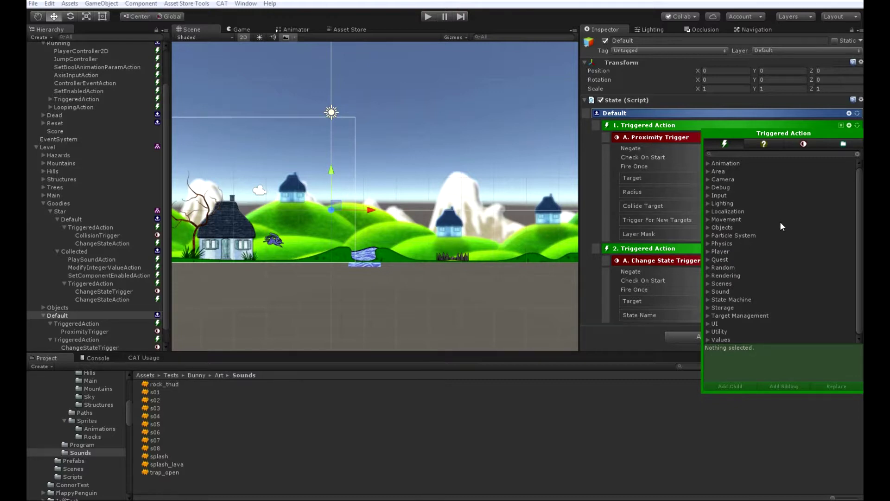
pyautogui.click(708, 220)
pyautogui.doubleClick(747, 258)
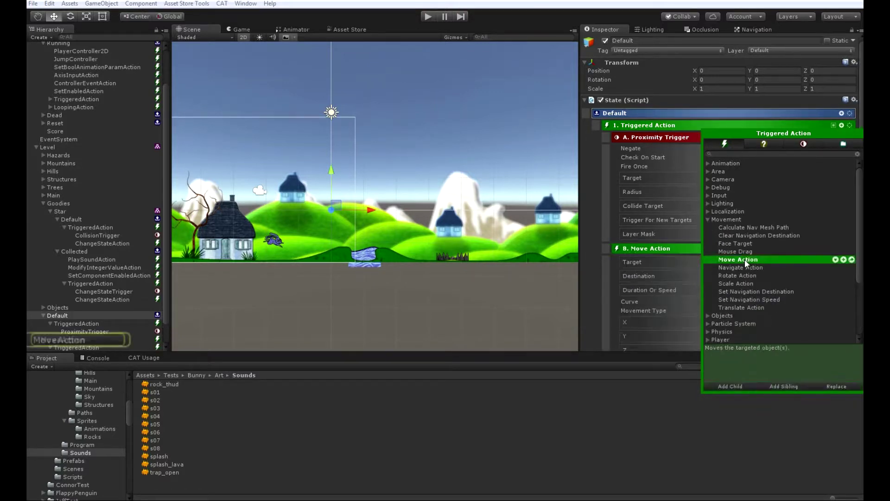
pyautogui.scroll(-3, 710, 311)
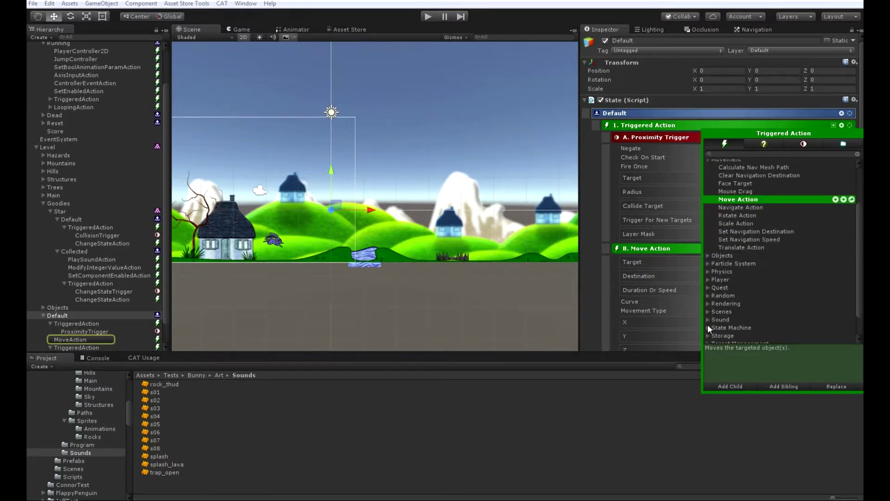
pyautogui.click(708, 327)
pyautogui.doubleClick(739, 336)
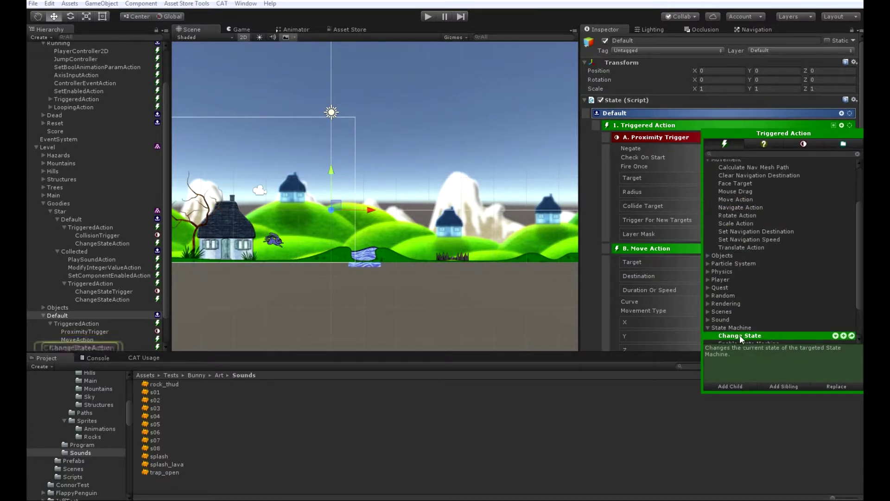
pyautogui.click(674, 410)
# Step: Add a Change State Action to the second Triggered Action, the one that holds the Change State Trigger
pyautogui.scroll(-5, 608, 238)
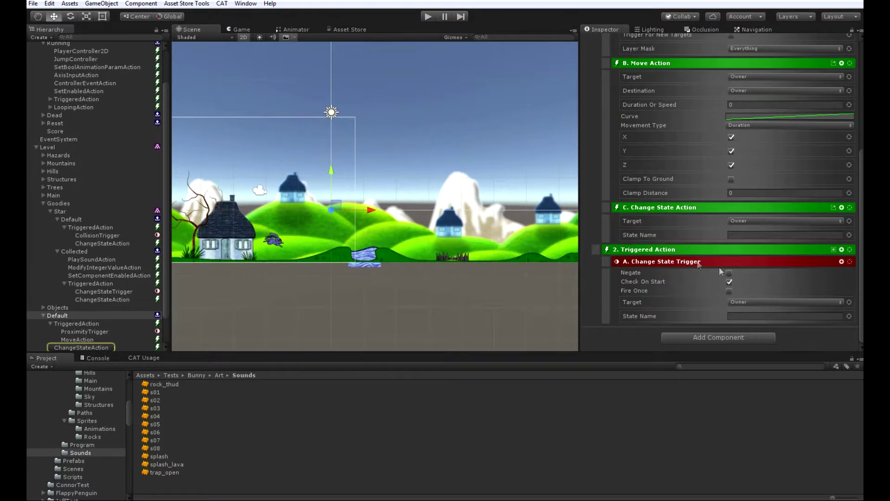
pyautogui.click(842, 250)
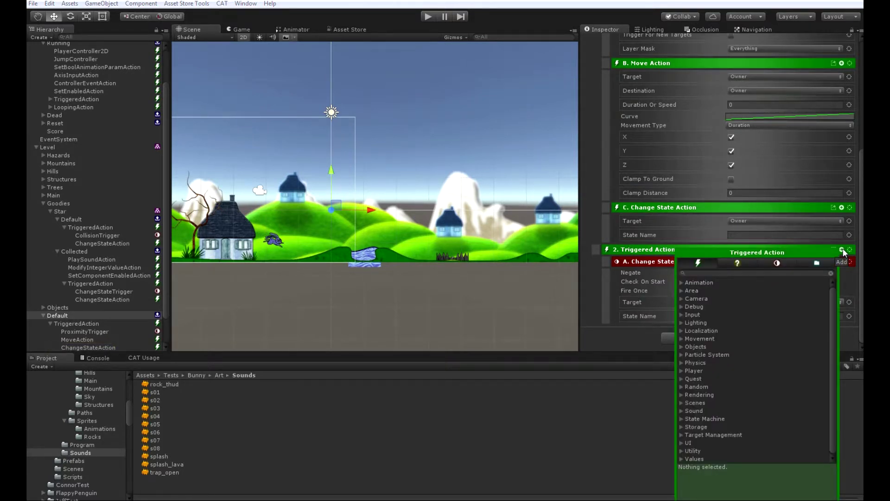
pyautogui.click(681, 418)
pyautogui.doubleClick(721, 426)
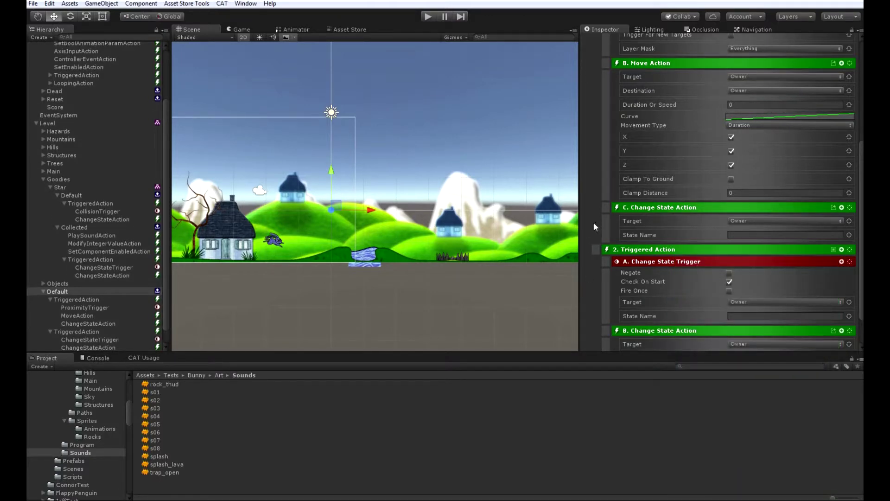
# Step: Enable an offset on the Proximity Trigger's target and set its X value to 140
pyautogui.scroll(8, 593, 222)
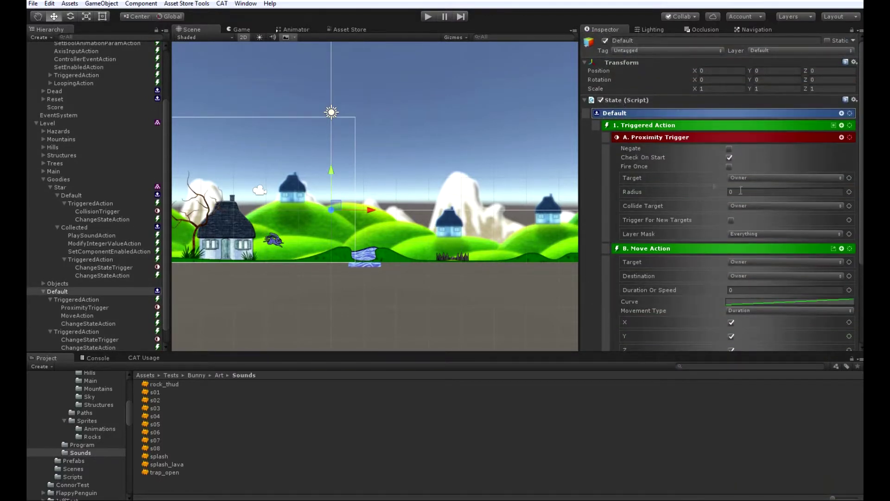
pyautogui.click(665, 195)
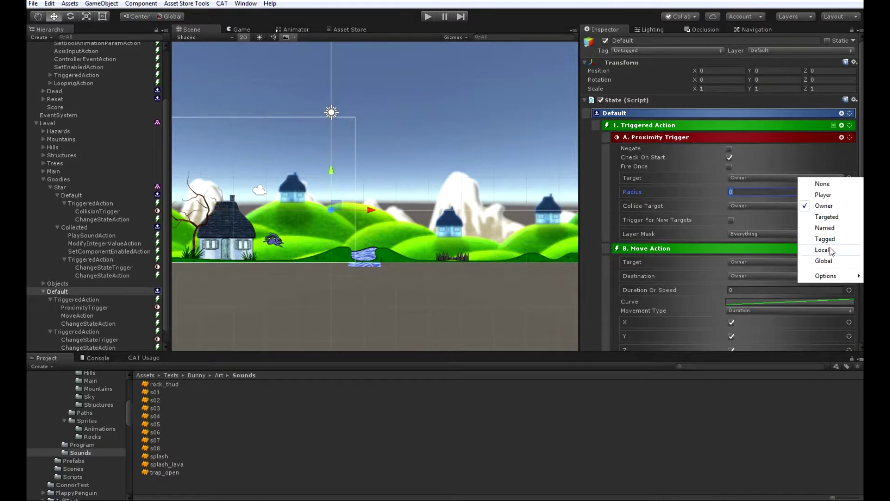
pyautogui.moveTo(830, 276)
pyautogui.click(754, 312)
pyautogui.click(761, 190)
pyautogui.write('140')
# Step: Set the Proximity Trigger's radius to 20 and its collide target to Player
pyautogui.click(763, 214)
pyautogui.write('20')
pyautogui.press('Return')
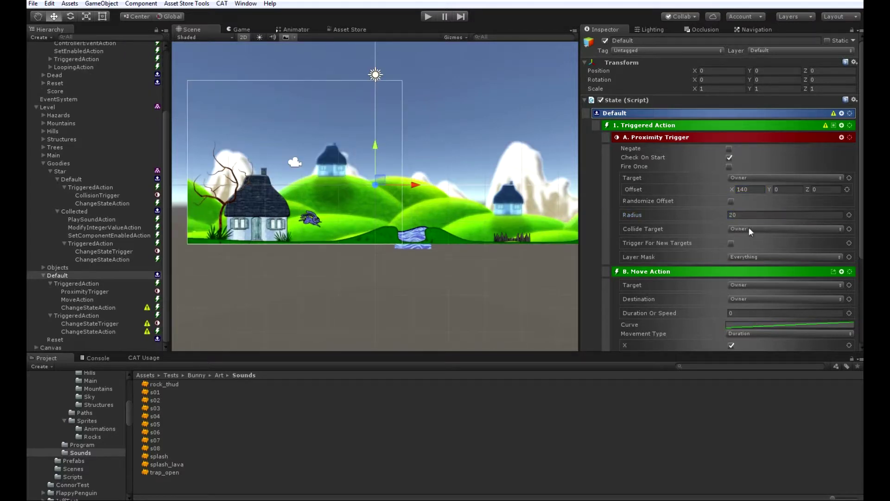
pyautogui.click(759, 228)
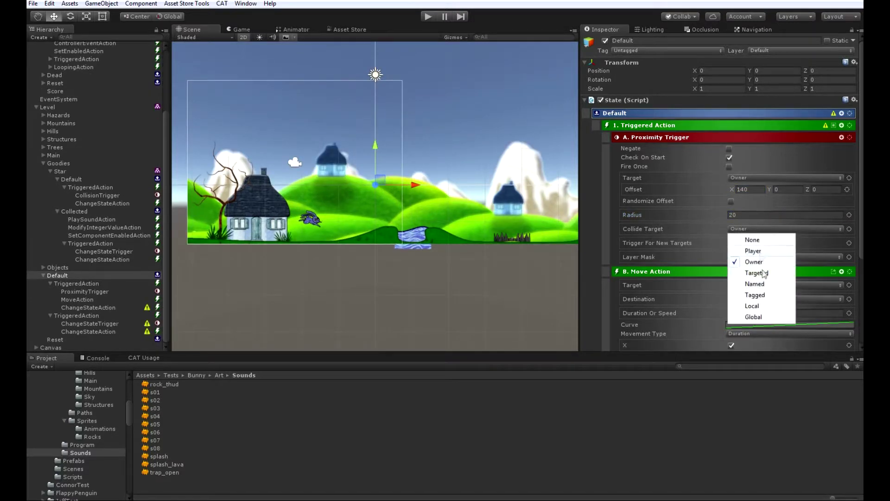
pyautogui.click(761, 250)
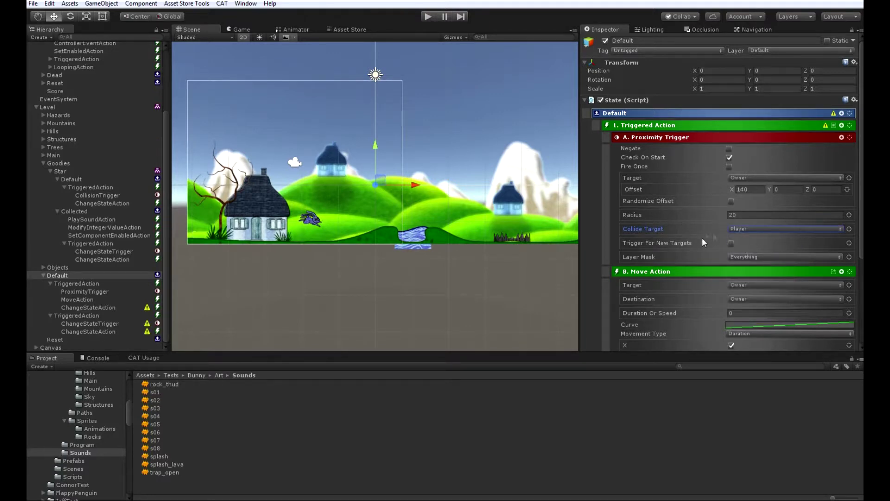
# Step: Enable an offset on the Move Action's destination and set its X value to 211.18
pyautogui.scroll(-3, 702, 250)
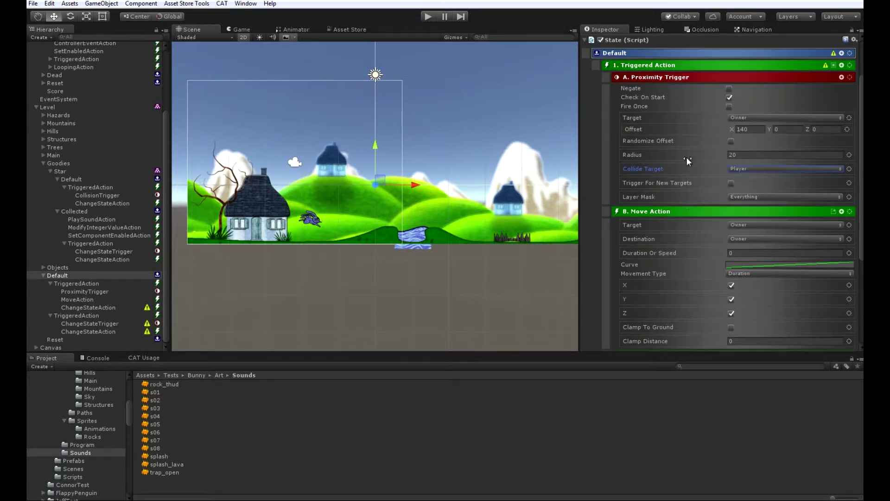
pyautogui.scroll(-5, 678, 240)
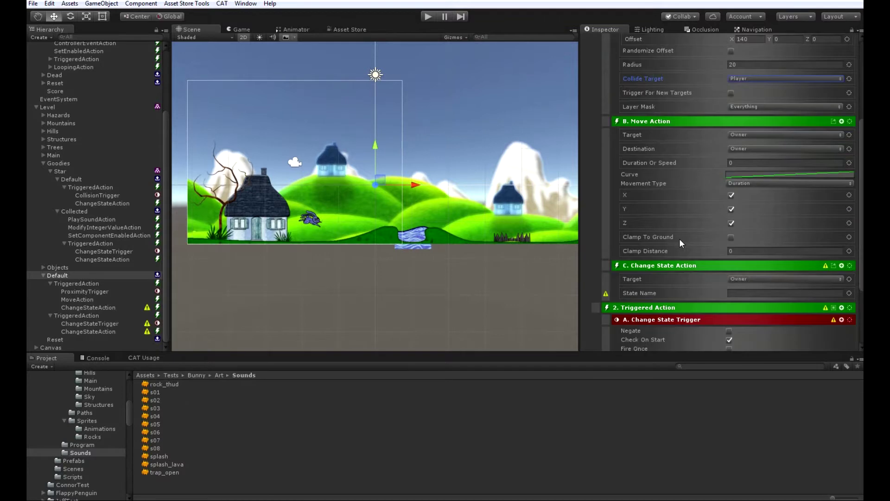
pyautogui.scroll(-1, 669, 229)
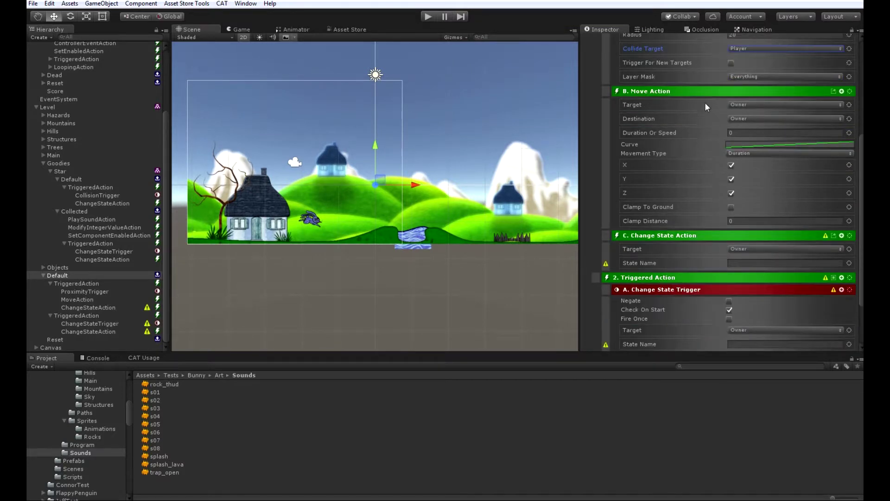
pyautogui.click(851, 118)
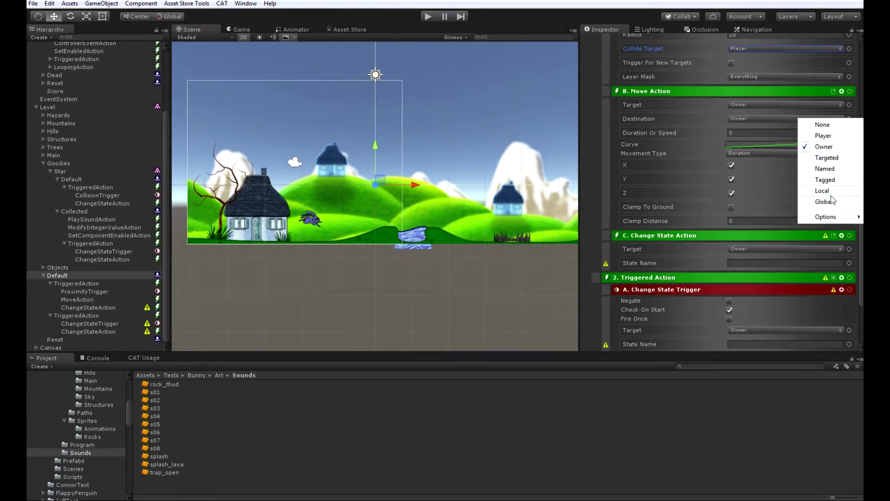
pyautogui.moveTo(831, 217)
pyautogui.click(760, 254)
pyautogui.click(745, 131)
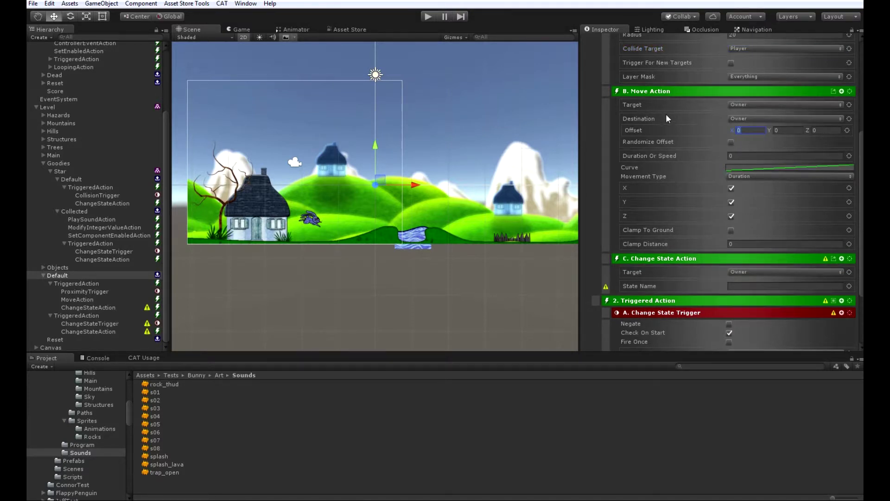
pyautogui.write('211.18')
# Step: Give the first Triggered Action's Change State Action the target path Goodies/Star and the state name Default
pyautogui.scroll(-3, 668, 199)
pyautogui.click(745, 226)
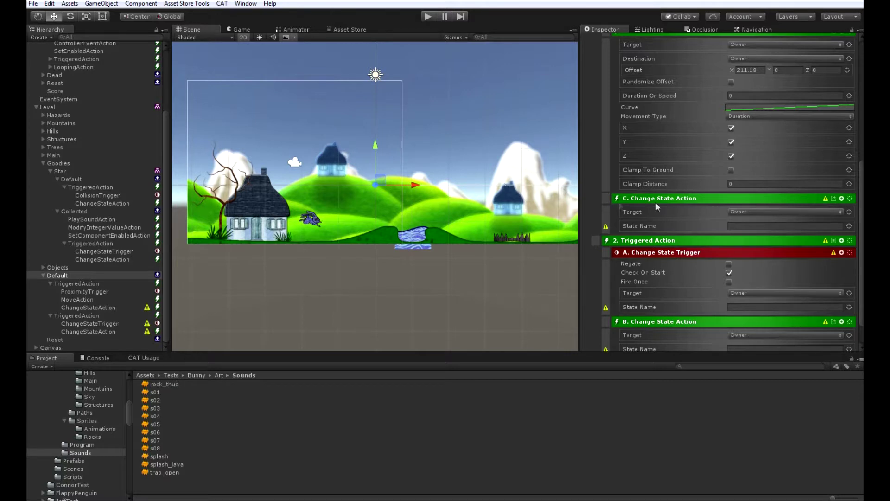
pyautogui.click(836, 214)
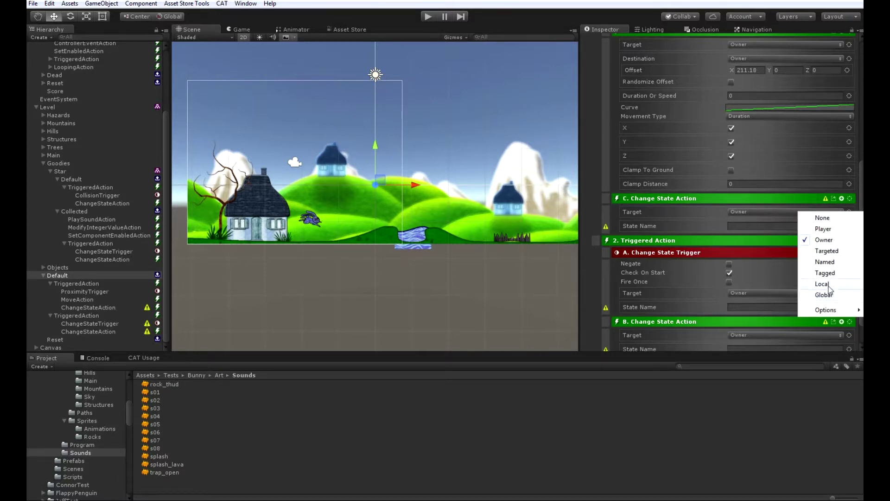
pyautogui.moveTo(838, 310)
pyautogui.click(775, 316)
pyautogui.click(742, 222)
pyautogui.write('Goo')
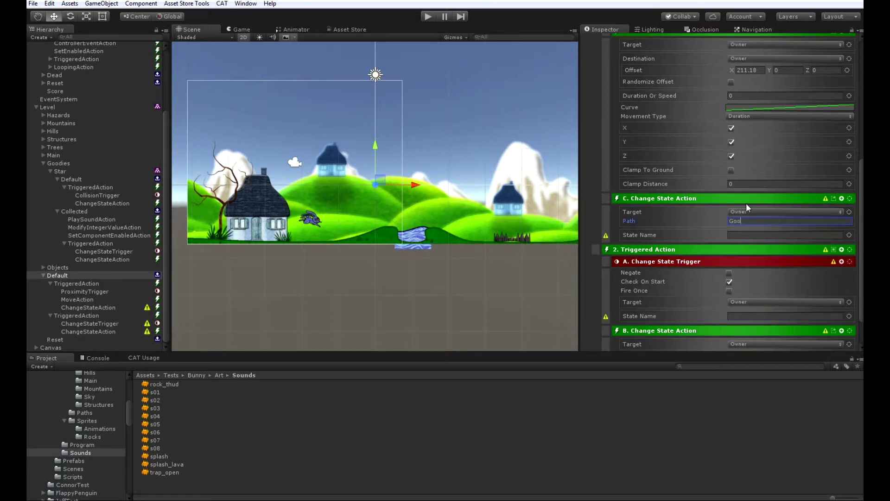
pyautogui.write('dies/Star')
pyautogui.click(757, 234)
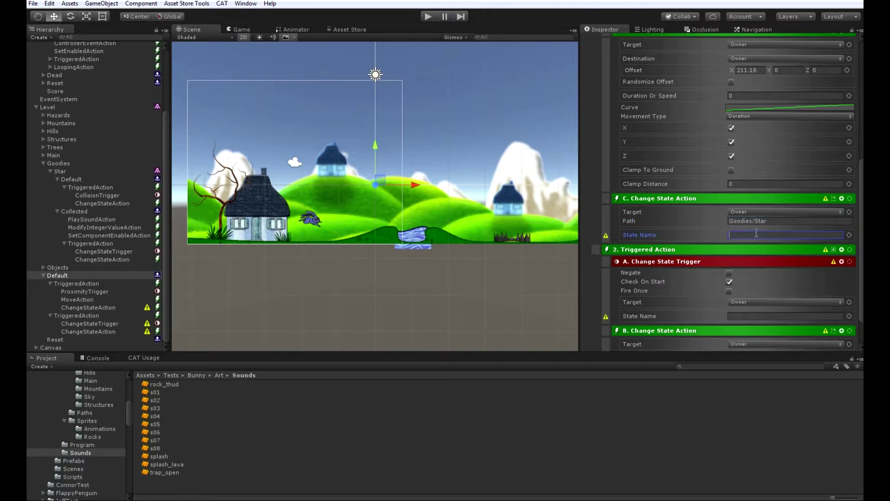
pyautogui.write('Default')
# Step: Set the Change State Trigger to target Player with state name Reset, and give the Change State Action below it the state name Reset
pyautogui.scroll(-3, 756, 234)
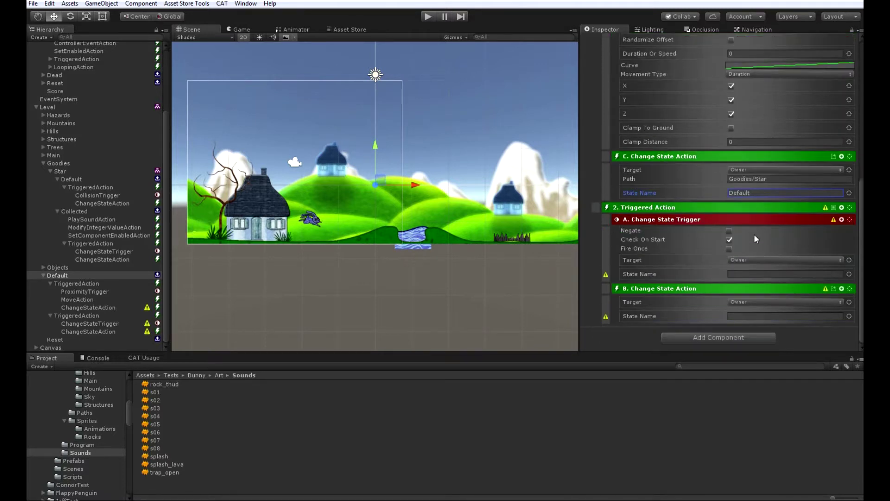
pyautogui.click(753, 261)
pyautogui.click(754, 282)
pyautogui.click(750, 274)
pyautogui.write('Reset')
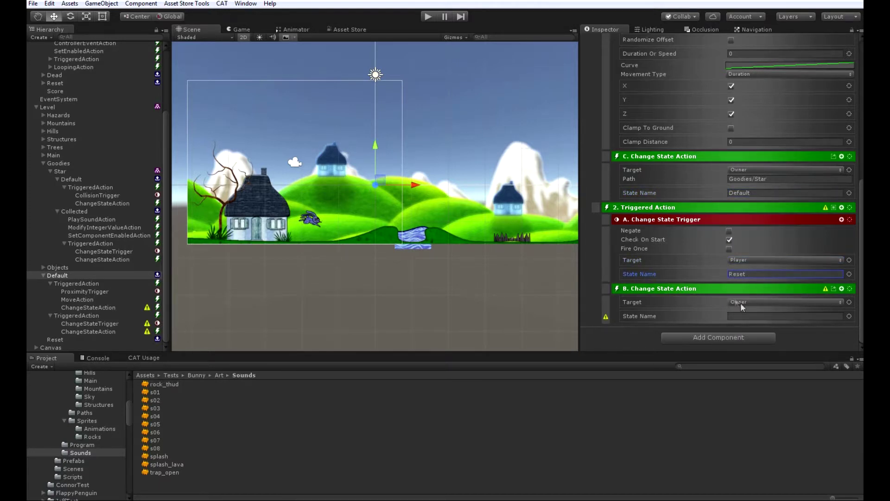
pyautogui.click(747, 316)
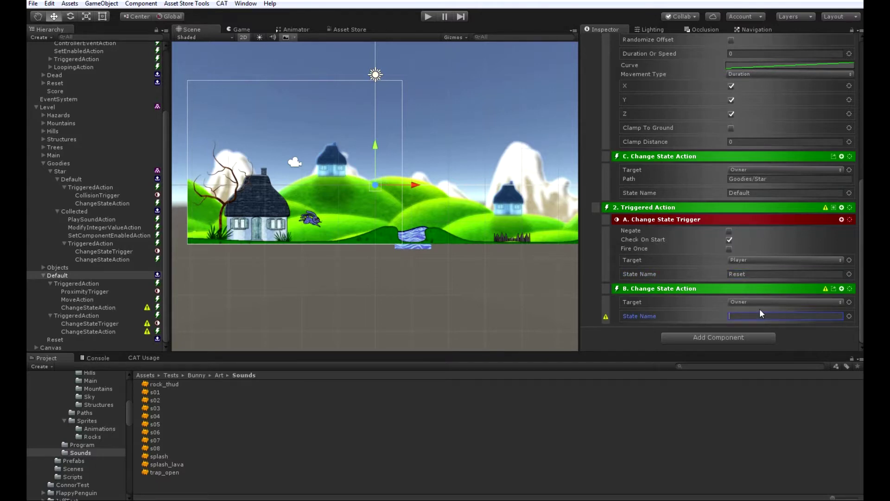
pyautogui.write('Reset')
# Step: Add a Move Action and a Change State Action to the Level's Reset state
pyautogui.scroll(10, 663, 247)
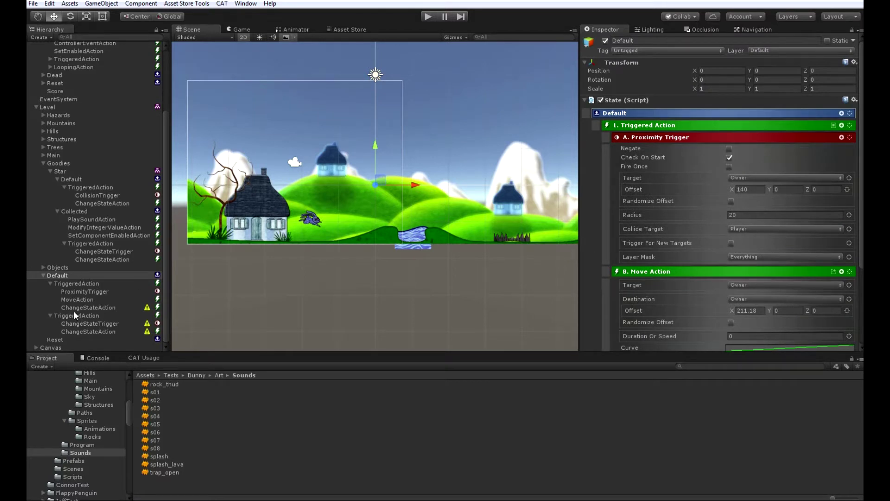
pyautogui.click(56, 340)
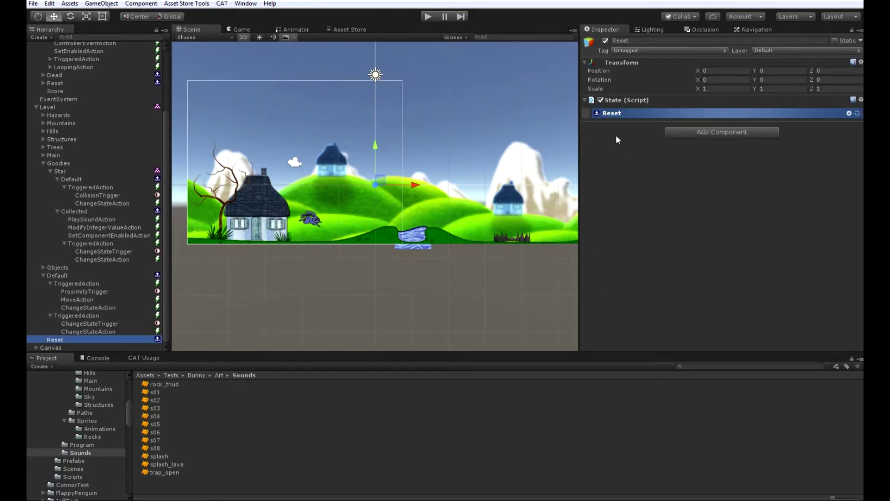
pyautogui.click(849, 114)
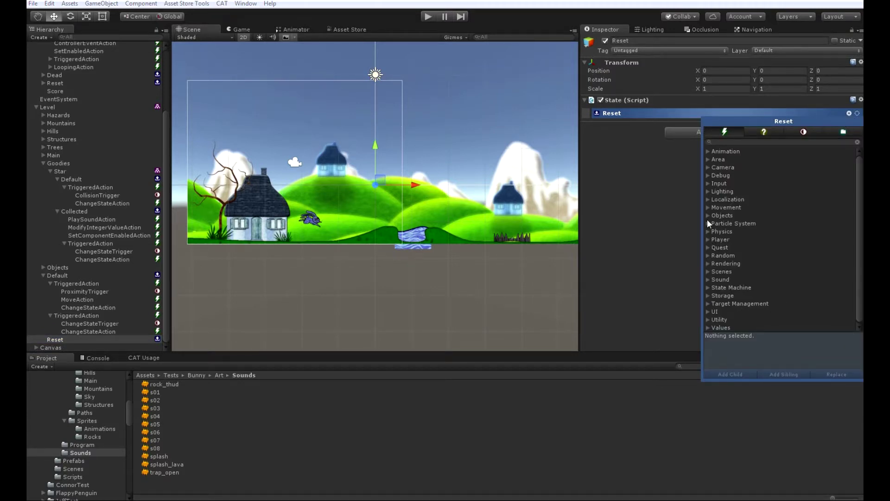
pyautogui.click(708, 207)
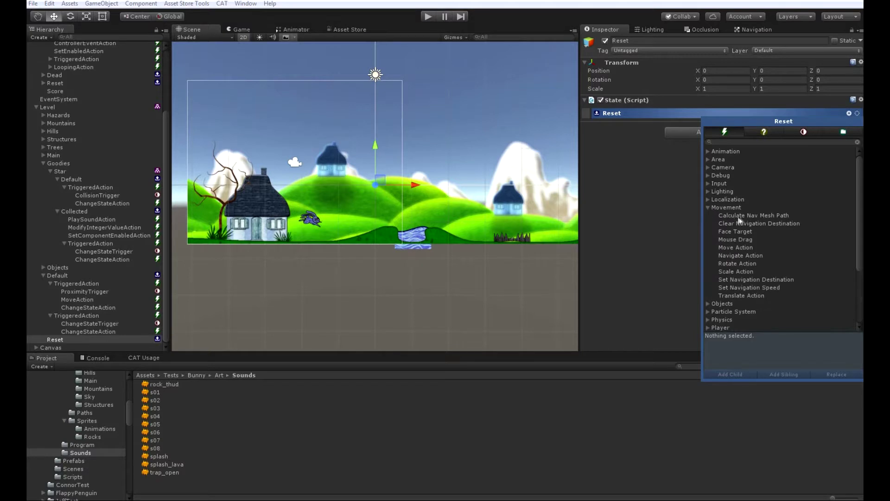
pyautogui.doubleClick(741, 247)
pyautogui.click(709, 207)
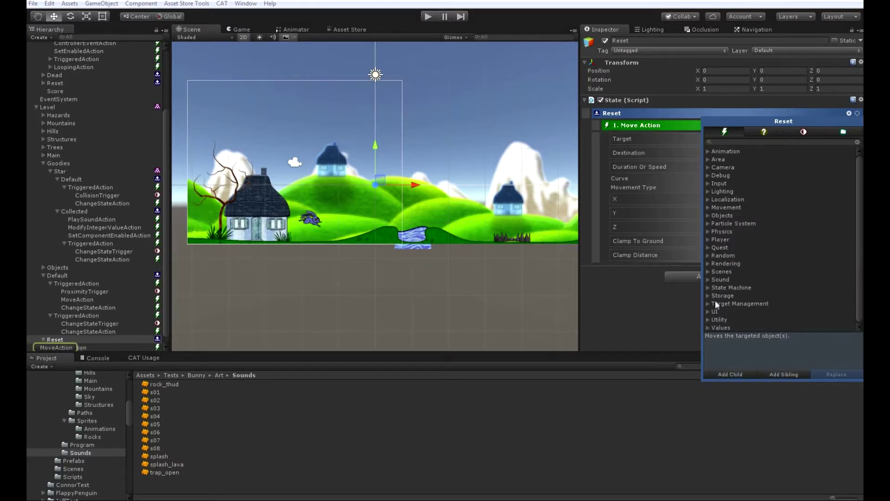
pyautogui.click(707, 287)
pyautogui.doubleClick(747, 294)
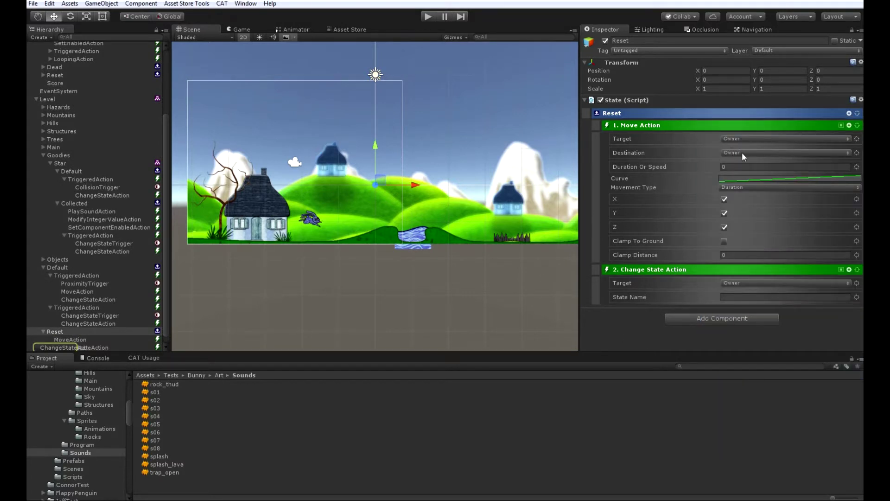
# Step: Set the Reset state's Move Action destination to None with an offset enabled, and its Change State Action's state name to Default
pyautogui.click(831, 158)
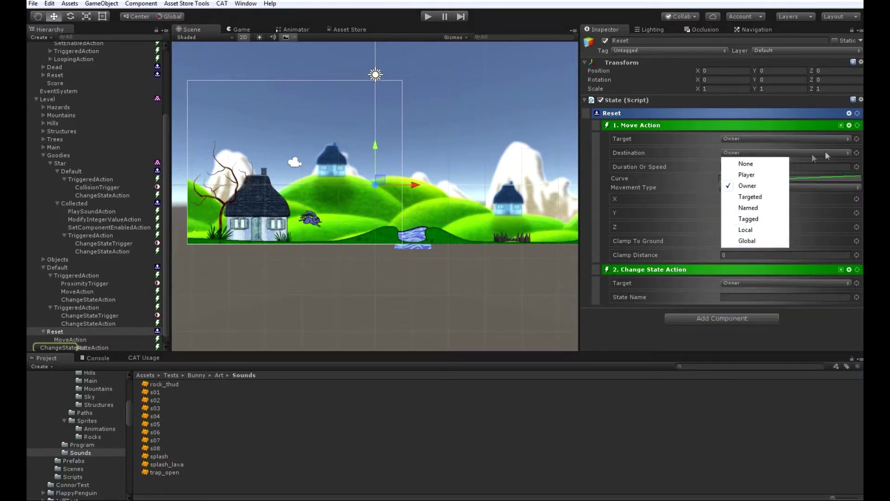
pyautogui.click(760, 164)
pyautogui.click(857, 152)
pyautogui.moveTo(822, 250)
pyautogui.click(785, 260)
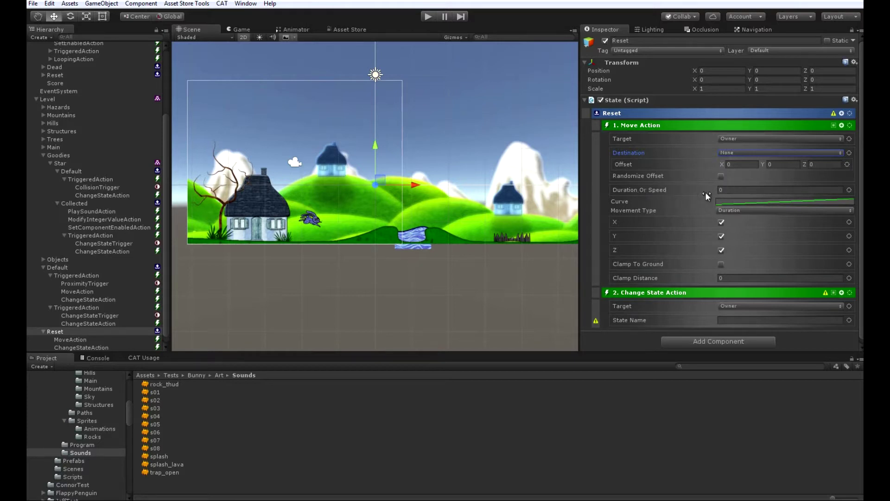
pyautogui.scroll(-1, 669, 274)
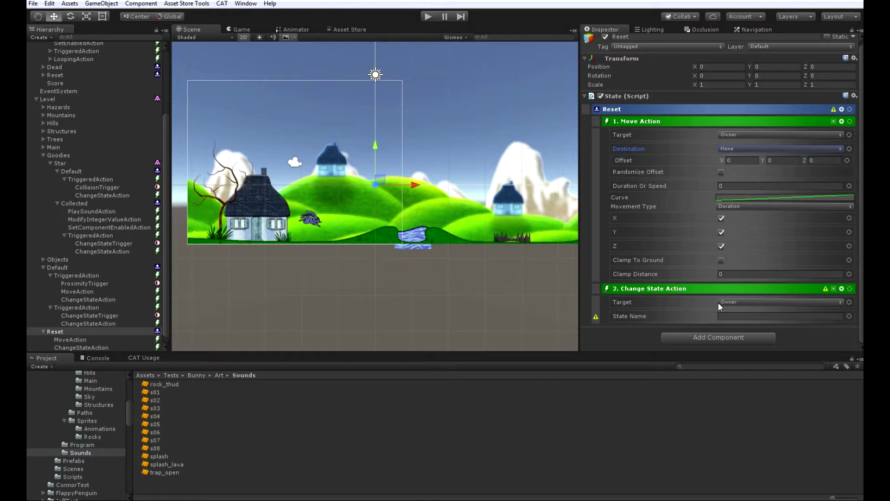
pyautogui.moveTo(66, 271); pyautogui.dragTo(724, 316)
# Step: Duplicate the Level object and expand the copy in the hierarchy
pyautogui.scroll(-1, 98, 273)
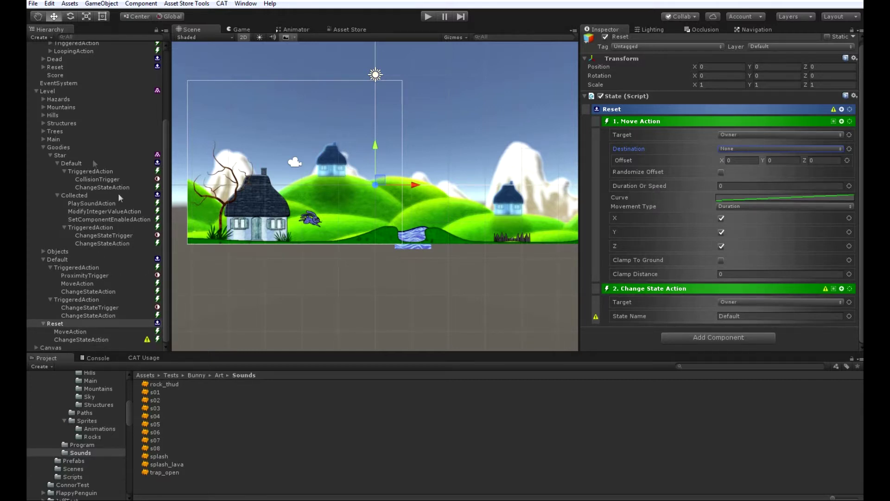
pyautogui.click(56, 90)
pyautogui.rightClick(57, 90)
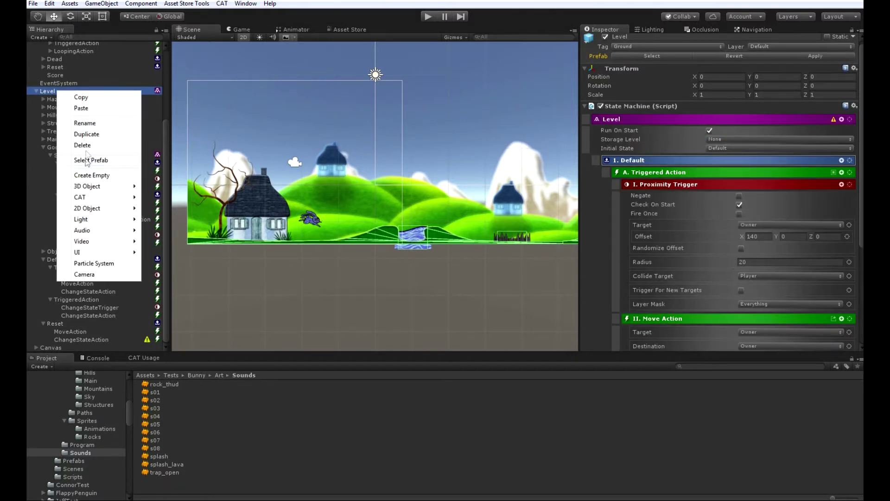
pyautogui.click(96, 138)
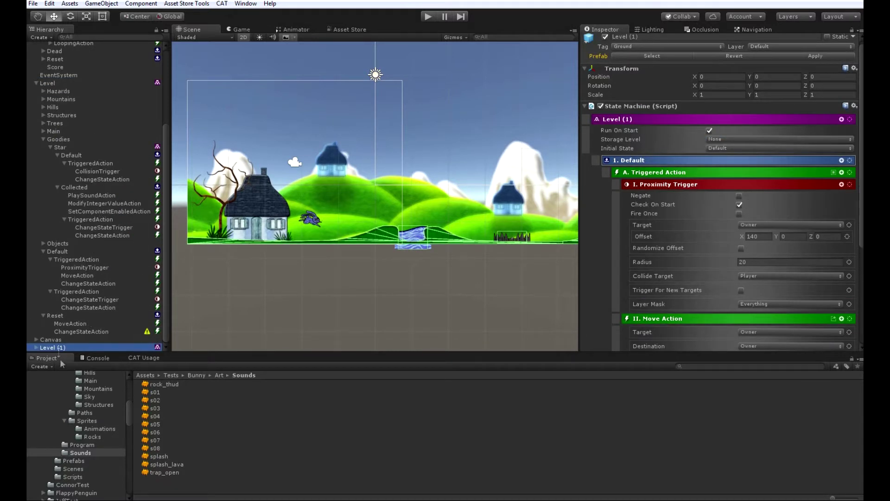
pyautogui.click(36, 347)
# Step: Set the X offset of the Move Action in the Level copy's Reset state to 105.59
pyautogui.scroll(-5, 38, 350)
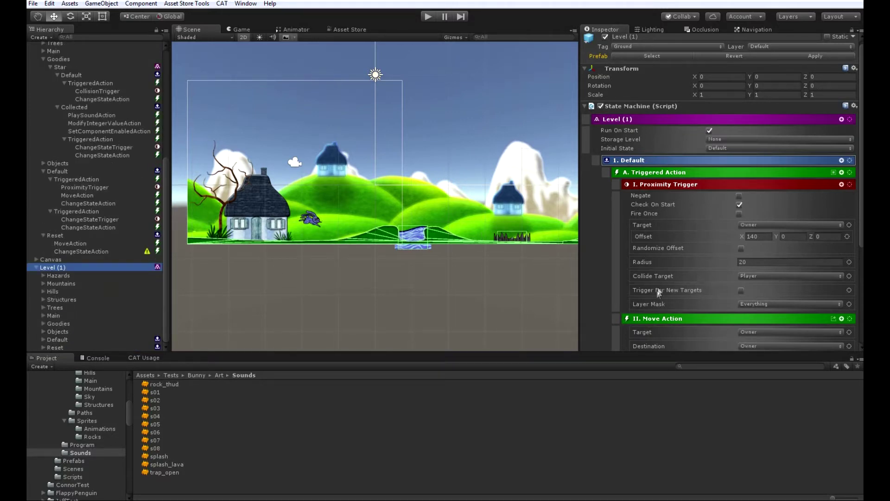
pyautogui.scroll(-5, 658, 282)
pyautogui.scroll(-3, 658, 280)
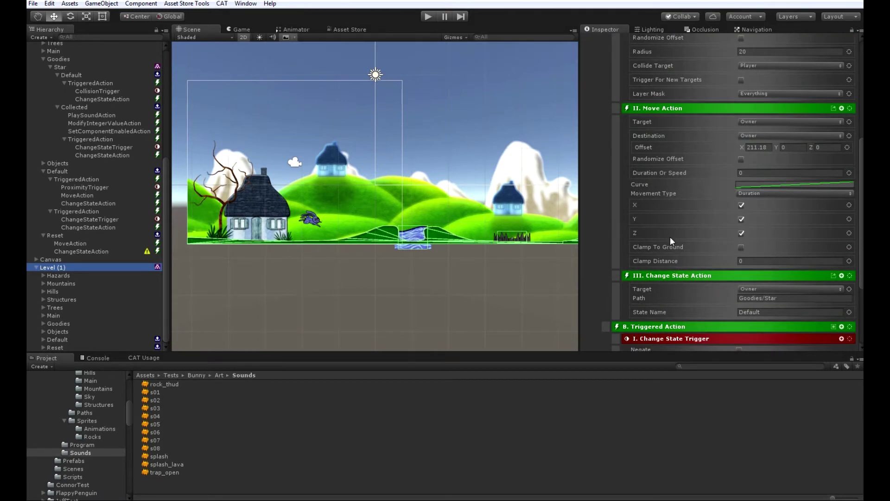
pyautogui.scroll(-6, 669, 235)
pyautogui.click(749, 161)
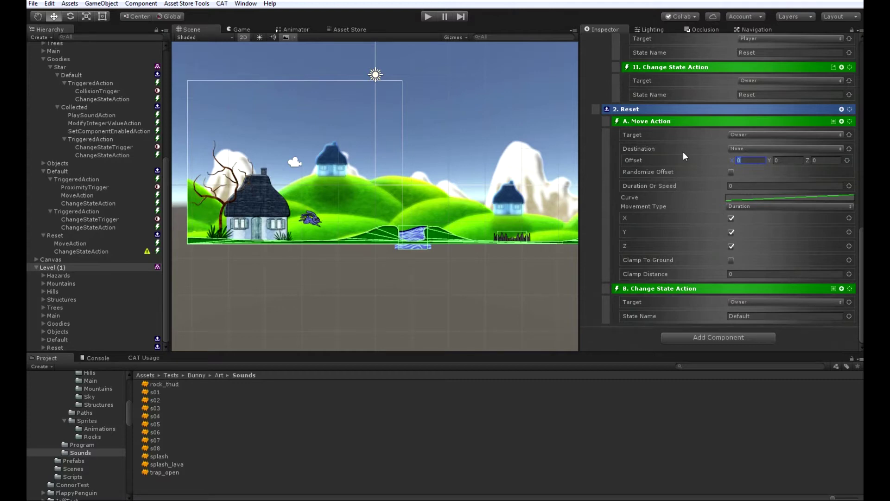
pyautogui.write('105.59')
# Step: Set the Level copy's X position to 105.59 in its Transform
pyautogui.scroll(10, 647, 143)
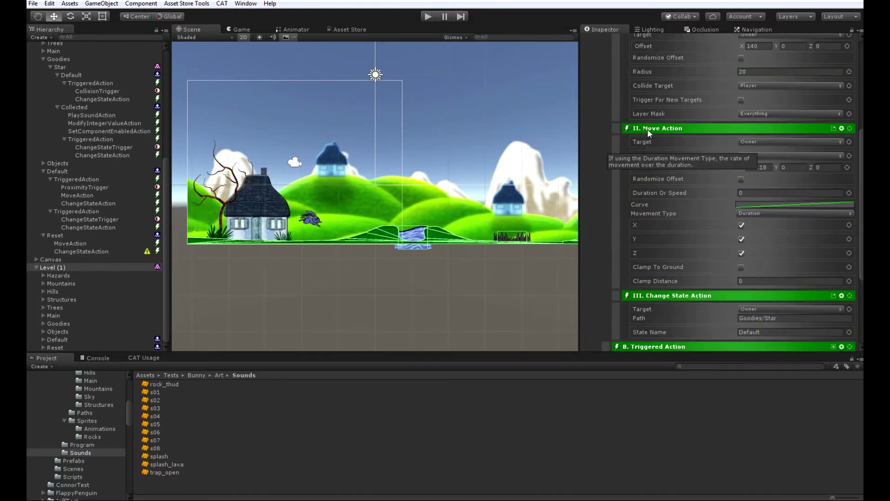
pyautogui.moveTo(718, 82); pyautogui.dragTo(586, 59)
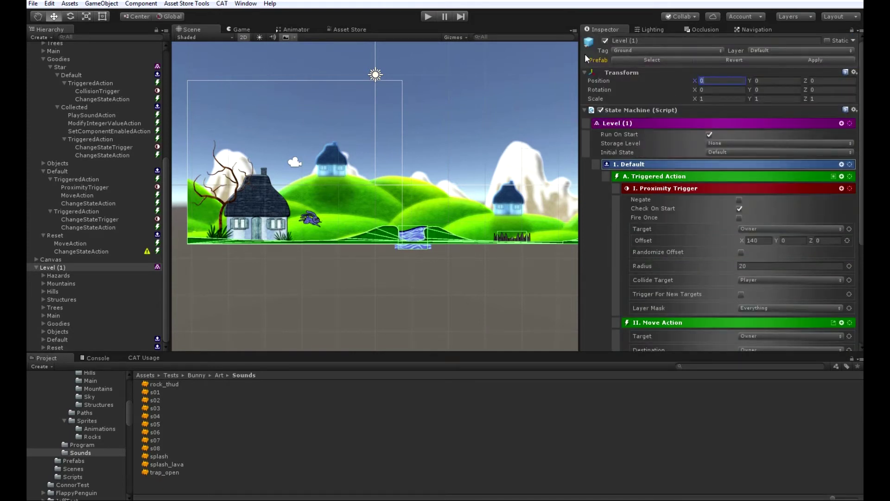
pyautogui.write('105.59')
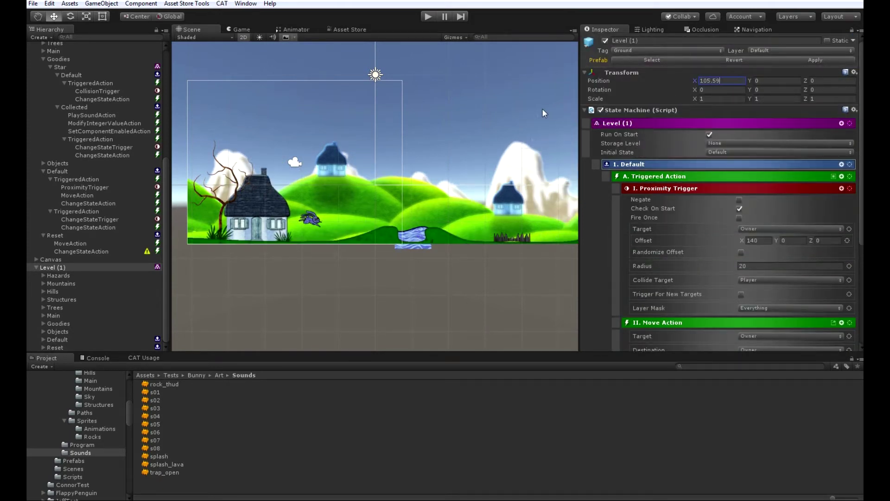
# Step: Examine how the duplicated level lines up with the original in the scene, and check the original Level's Reset Change State Action
pyautogui.scroll(-8, 494, 210)
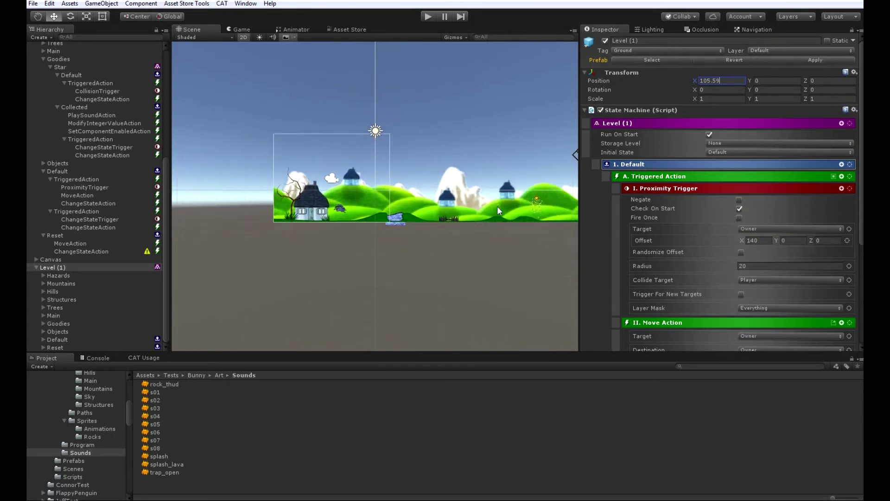
pyautogui.moveTo(532, 198); pyautogui.dragTo(216, 194)
pyautogui.scroll(10, 329, 170)
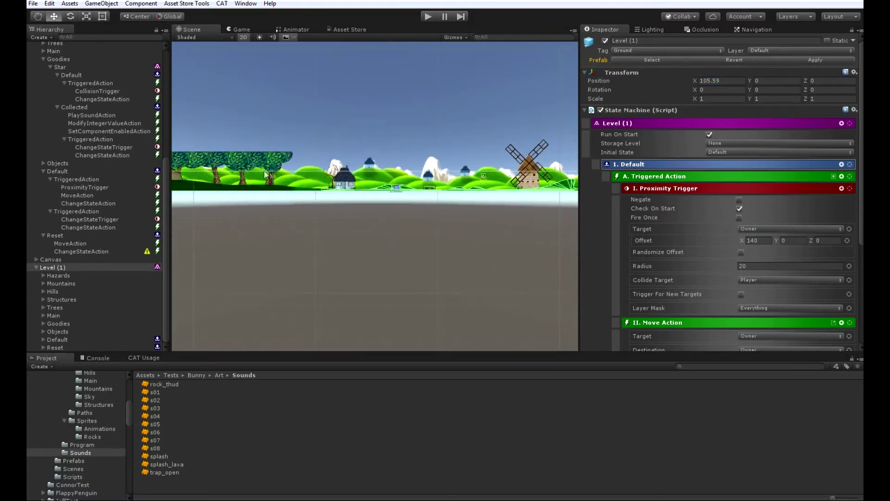
pyautogui.scroll(3, 343, 187)
pyautogui.scroll(5, 344, 187)
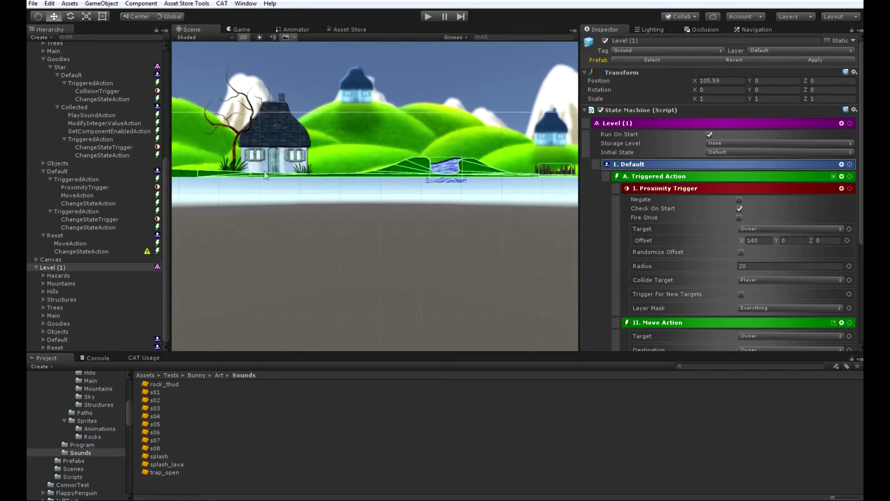
pyautogui.scroll(-8, 252, 175)
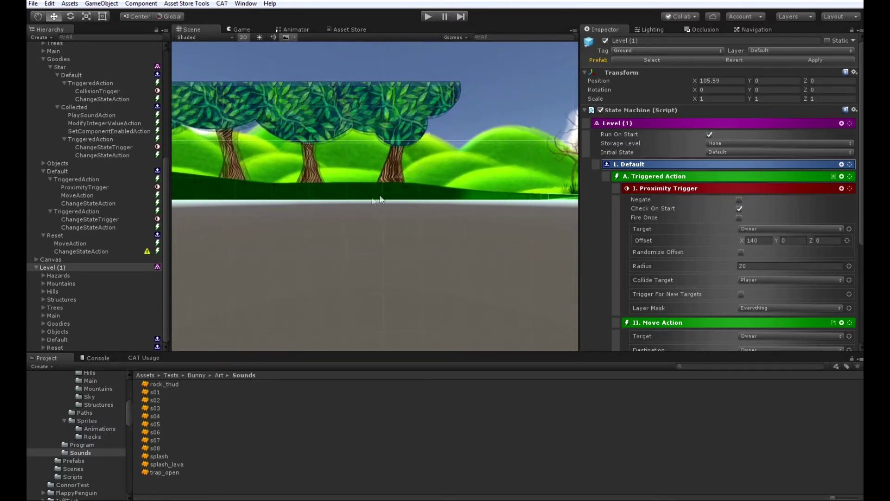
pyautogui.scroll(-4, 353, 193)
pyautogui.moveTo(265, 190); pyautogui.dragTo(566, 195, button='middle')
pyautogui.moveTo(267, 191); pyautogui.dragTo(489, 211, button='middle')
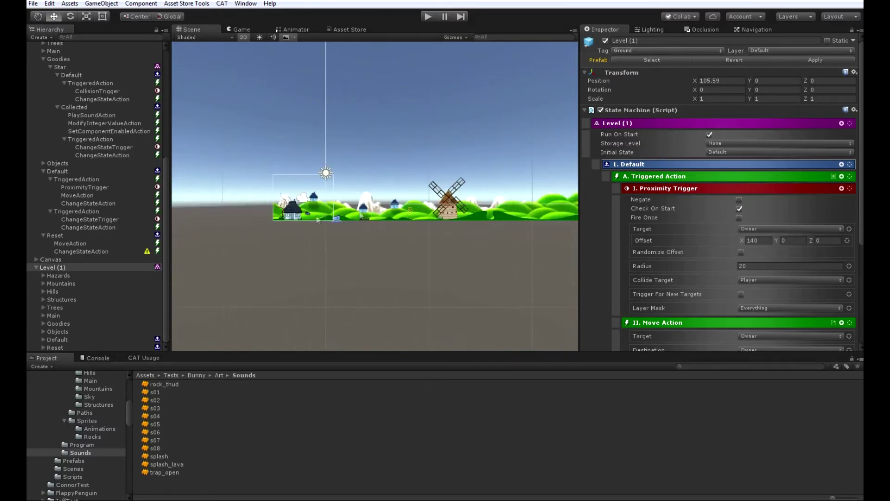
pyautogui.moveTo(303, 221); pyautogui.dragTo(206, 178, button='middle')
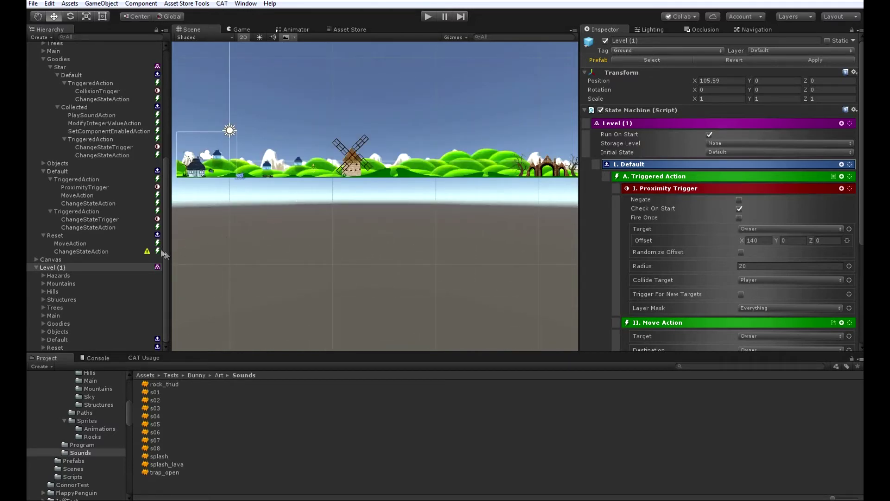
pyautogui.click(99, 251)
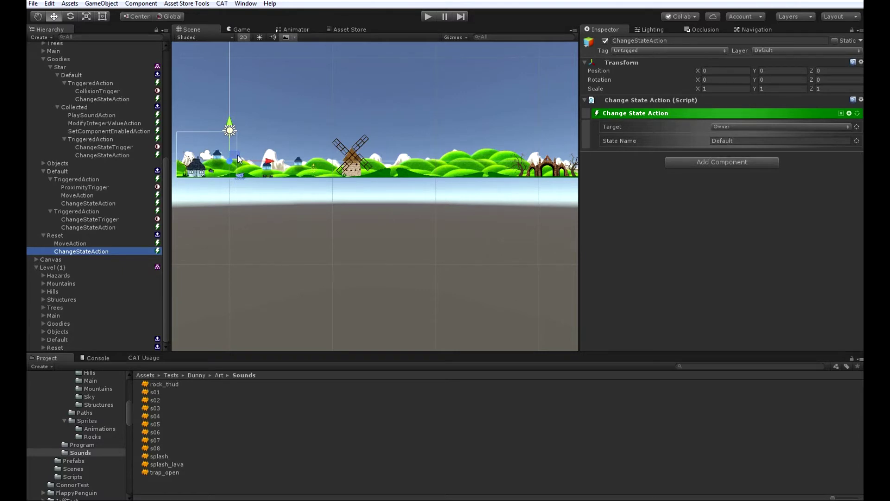
# Step: Add a Rotate Action to the Bunny's Running state
pyautogui.scroll(10, 118, 163)
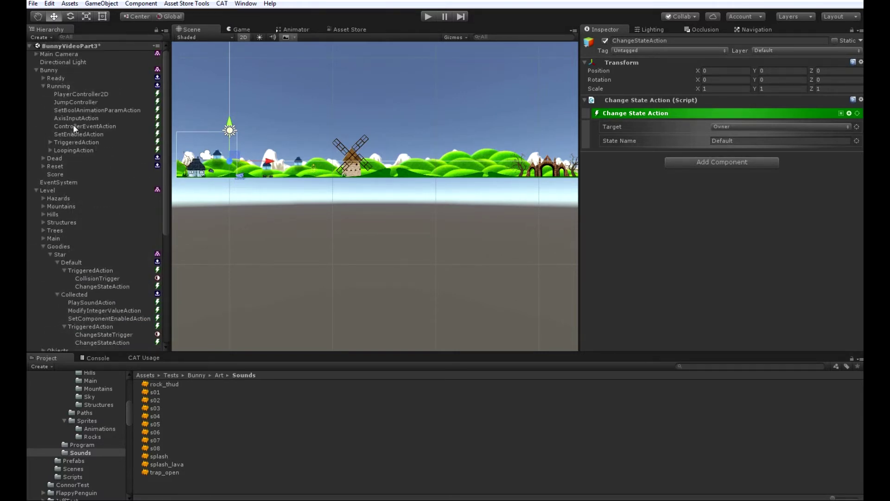
pyautogui.click(68, 85)
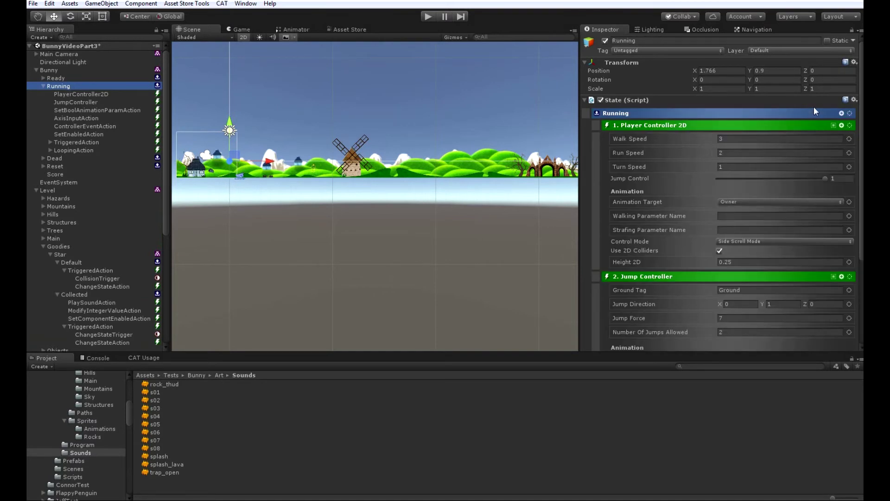
pyautogui.click(841, 113)
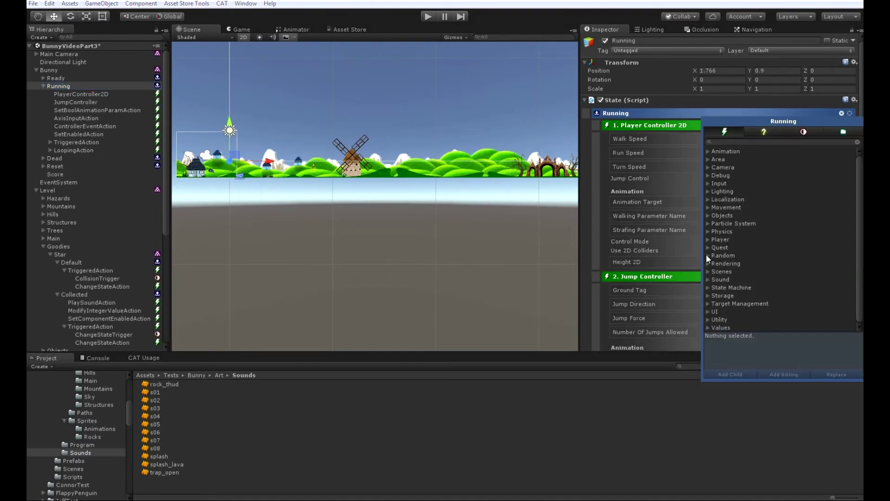
pyautogui.click(708, 208)
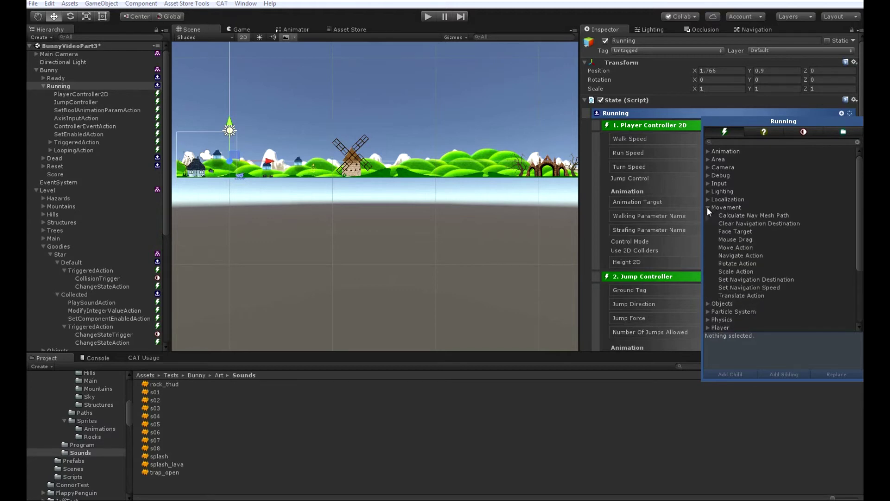
pyautogui.doubleClick(744, 264)
pyautogui.click(585, 313)
pyautogui.scroll(-15, 601, 300)
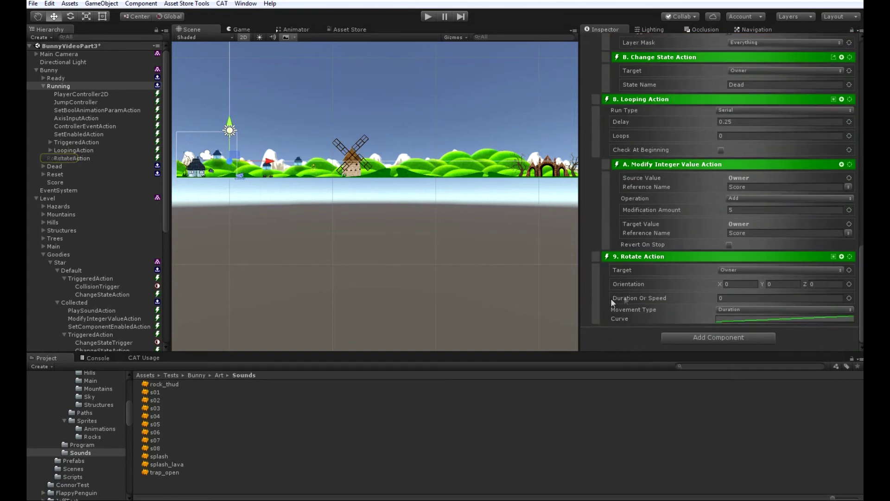
# Step: Set the Rotate Action's movement type to Continuous and its Duration Or Speed to 100
pyautogui.click(751, 309)
pyautogui.click(744, 342)
pyautogui.click(733, 298)
pyautogui.write('100')
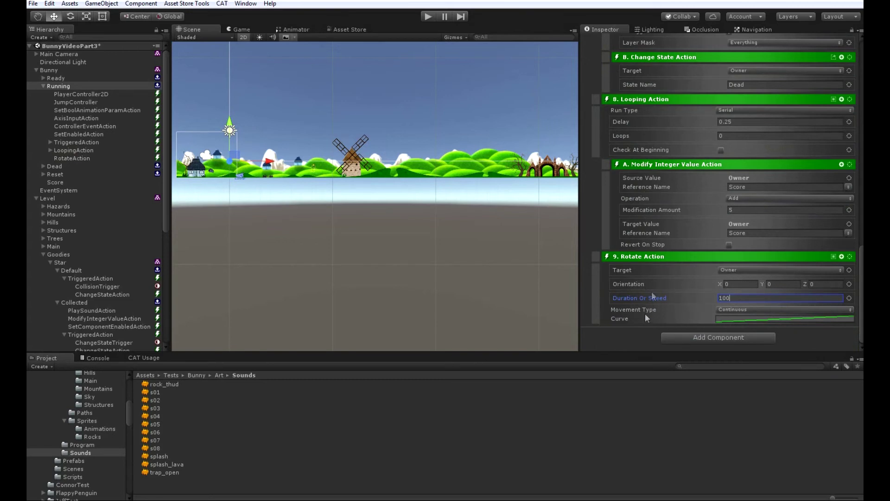
# Step: Select the original Level, test-run the game from its Play screen to watch the bunny and level states, and stop the run
pyautogui.click(56, 199)
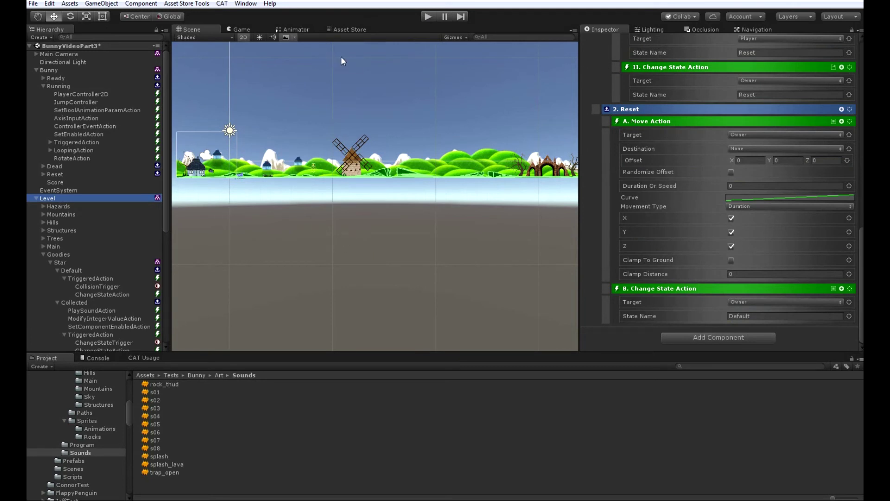
pyautogui.click(427, 16)
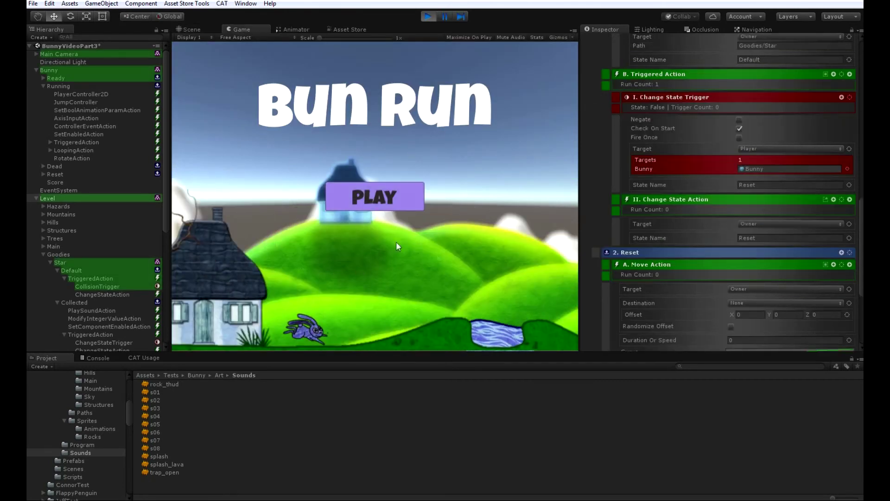
pyautogui.click(373, 198)
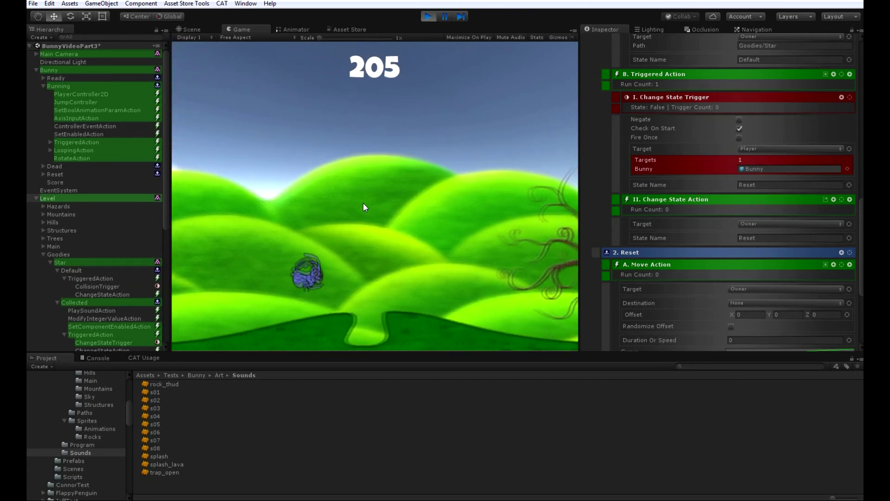
pyautogui.hotkey('ctrl', 'p')
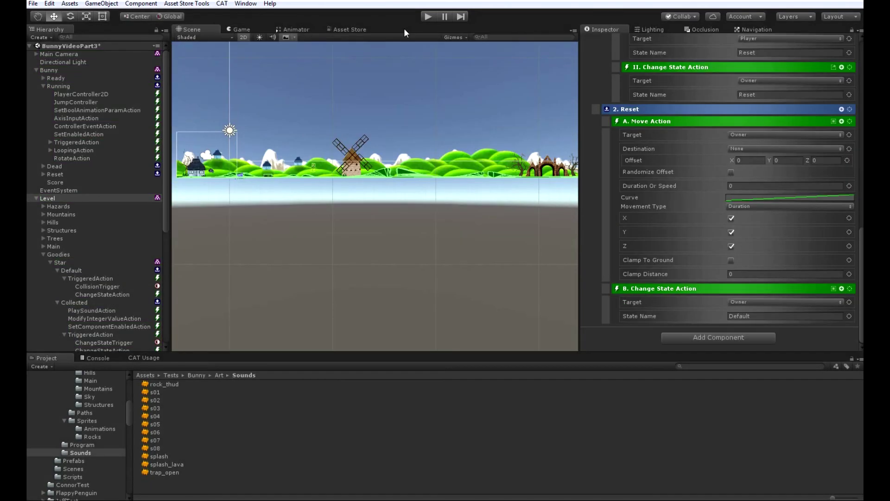